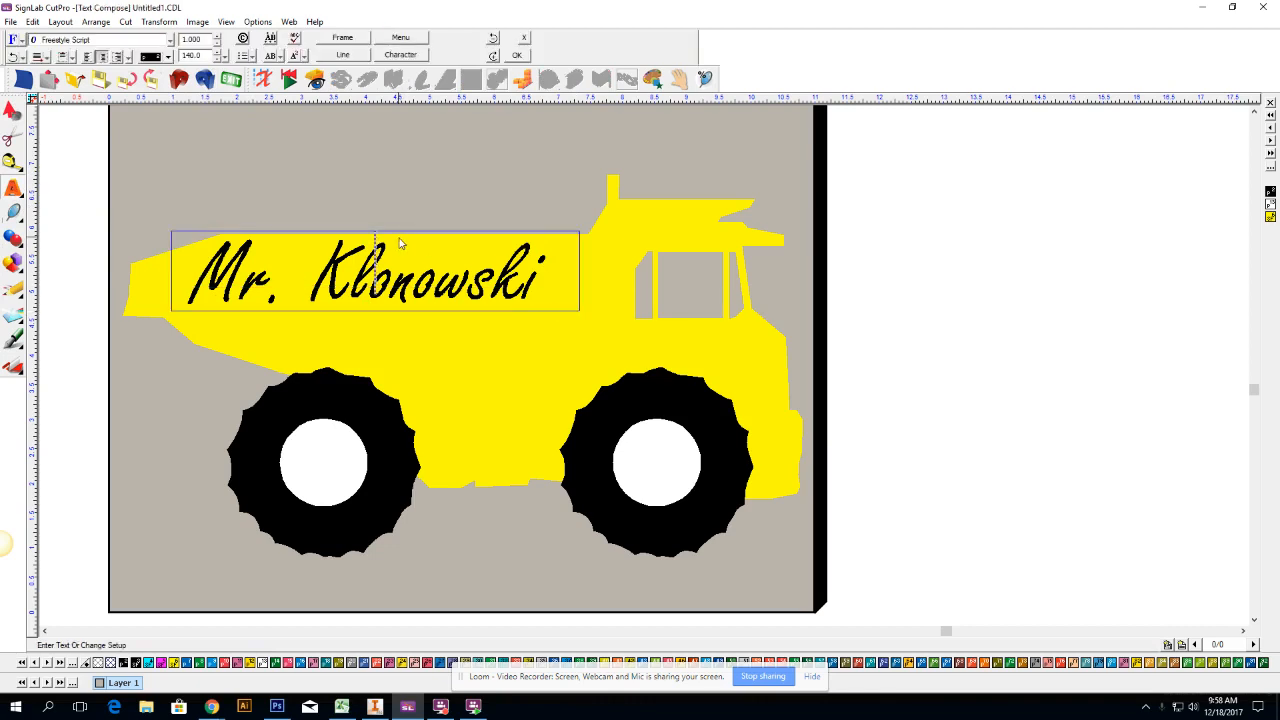
Enter the person's titled name as a new text over the existing script name on the truck bed.
{"action": "type", "text": "Mr. Klo"}
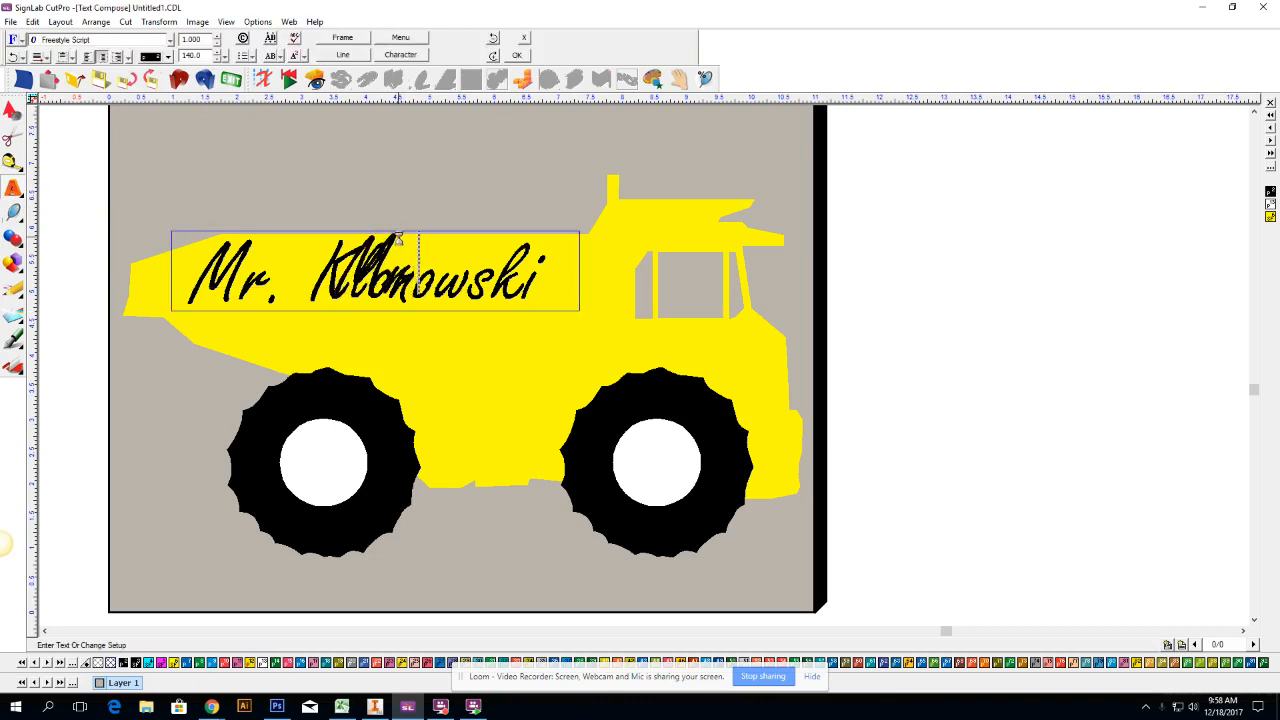
{"action": "type", "text": "nowski"}
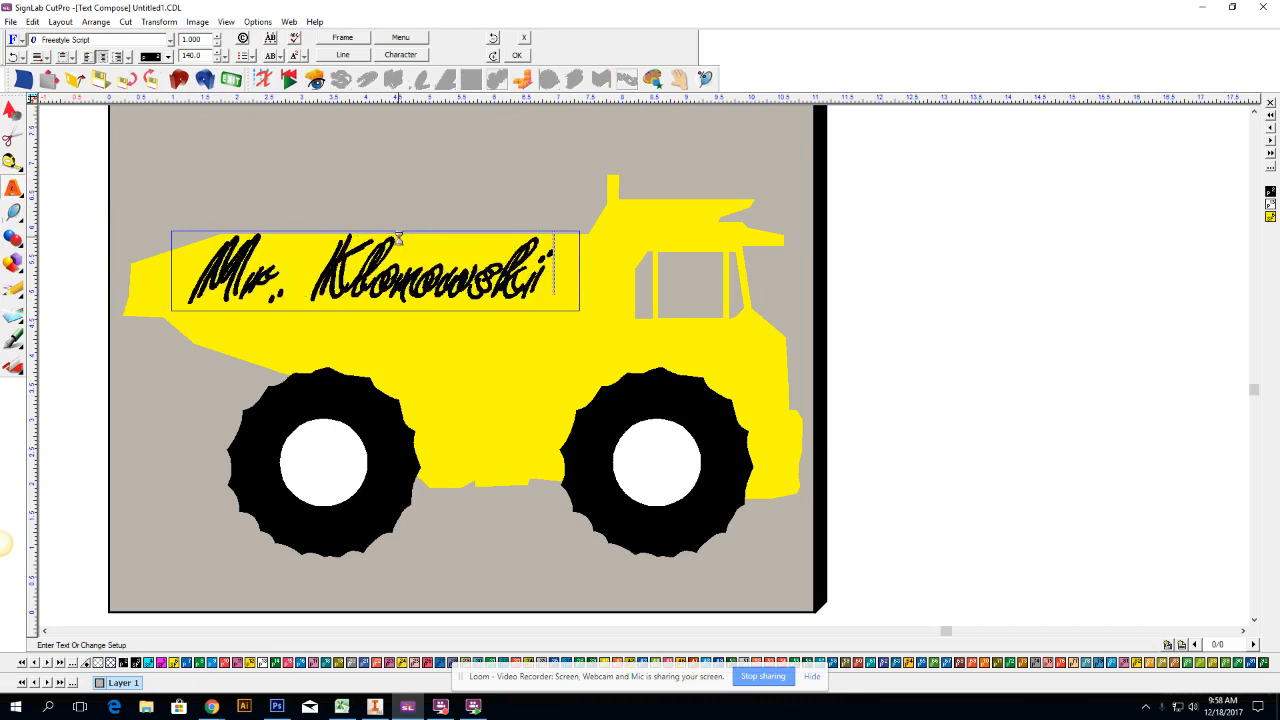
Select the whole new name text, open its font choices and shrink the oversized font preview.
{"action": "left_click_drag", "start_coordinate": [573, 283], "coordinate": [131, 270]}
{"action": "left_click", "coordinate": [172, 39]}
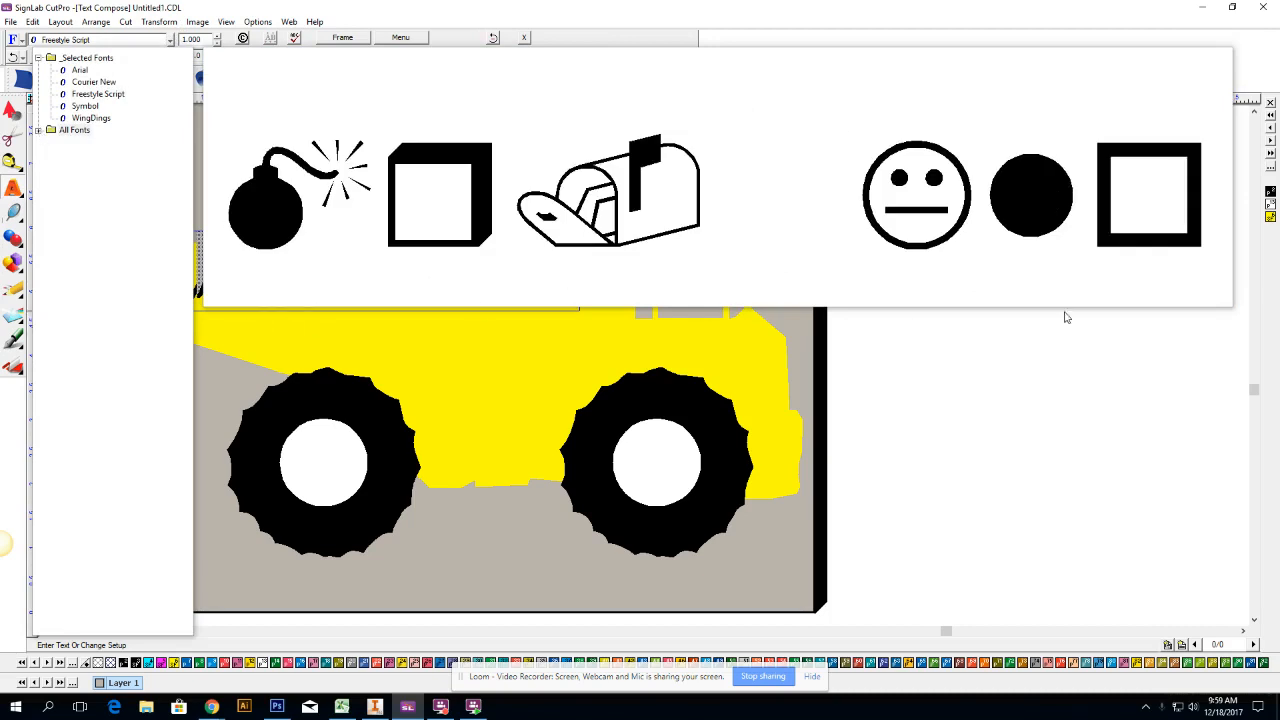
{"action": "left_click_drag", "start_coordinate": [1231, 305], "coordinate": [257, 103]}
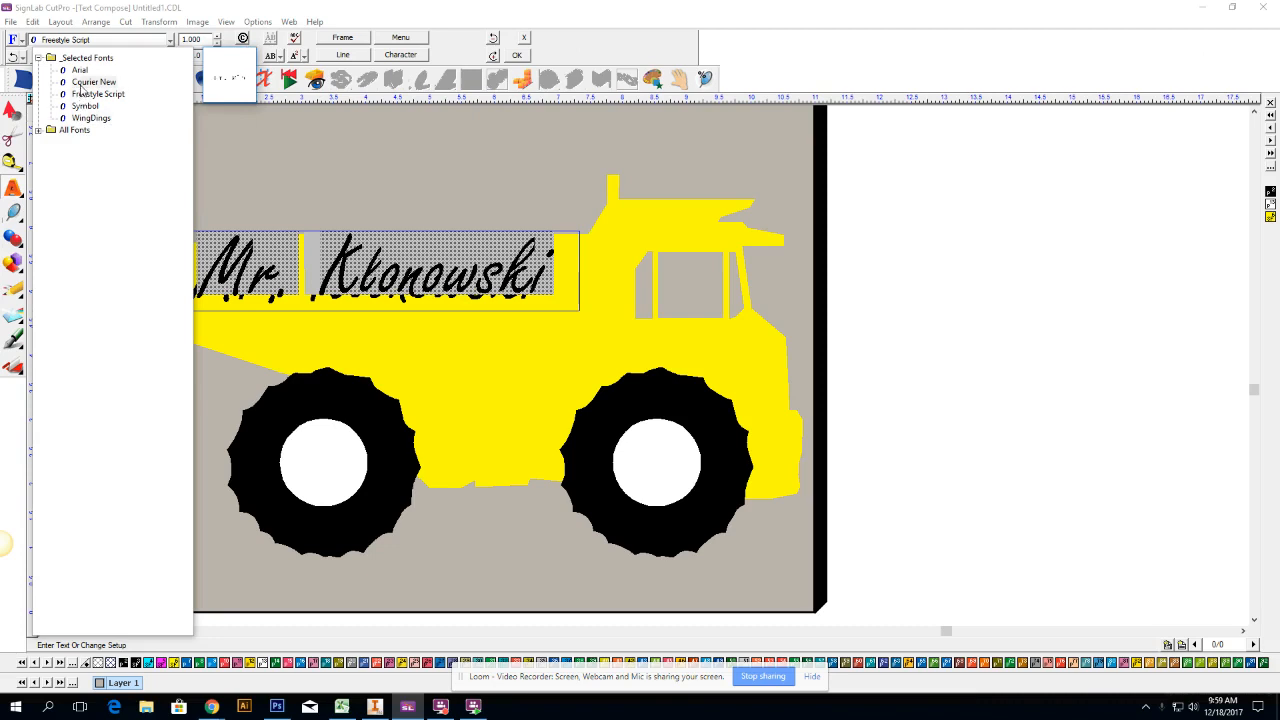
{"action": "left_click_drag", "start_coordinate": [250, 97], "coordinate": [826, 243]}
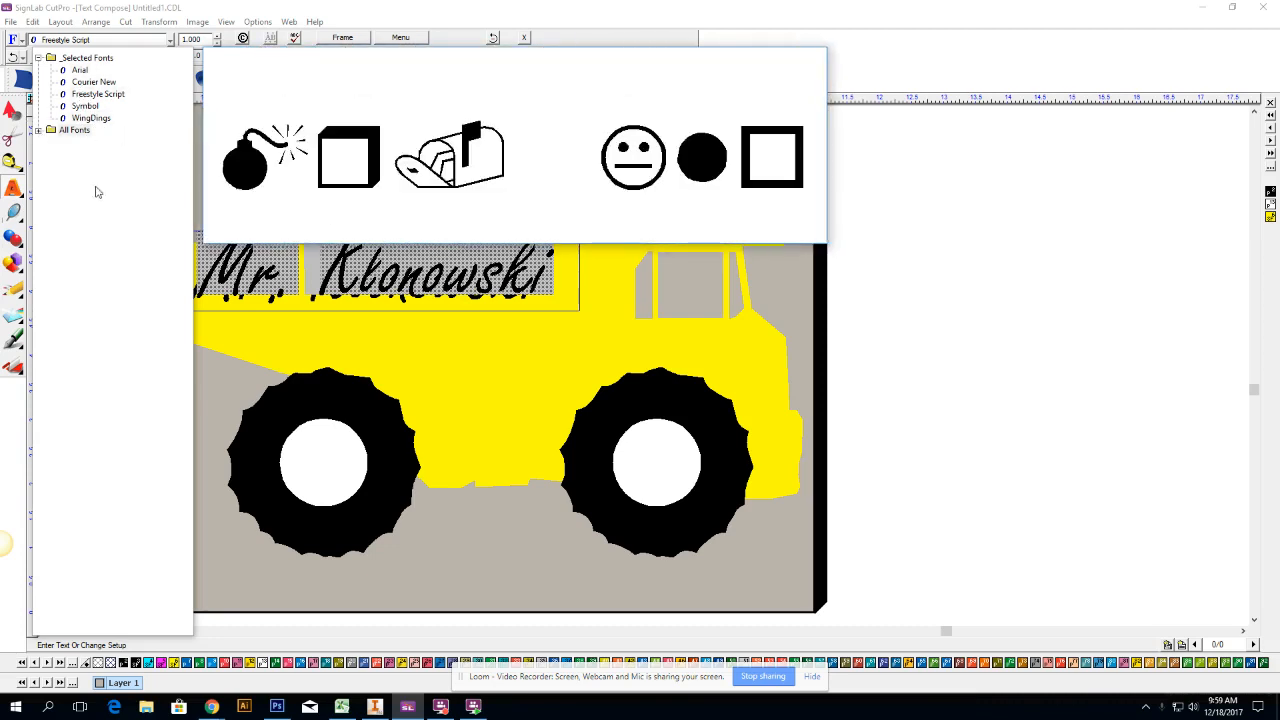
{"action": "left_click_drag", "start_coordinate": [192, 636], "coordinate": [194, 645]}
Set the new name text in the UNION77 font from the full font collection and finish the text.
{"action": "left_click", "coordinate": [39, 131]}
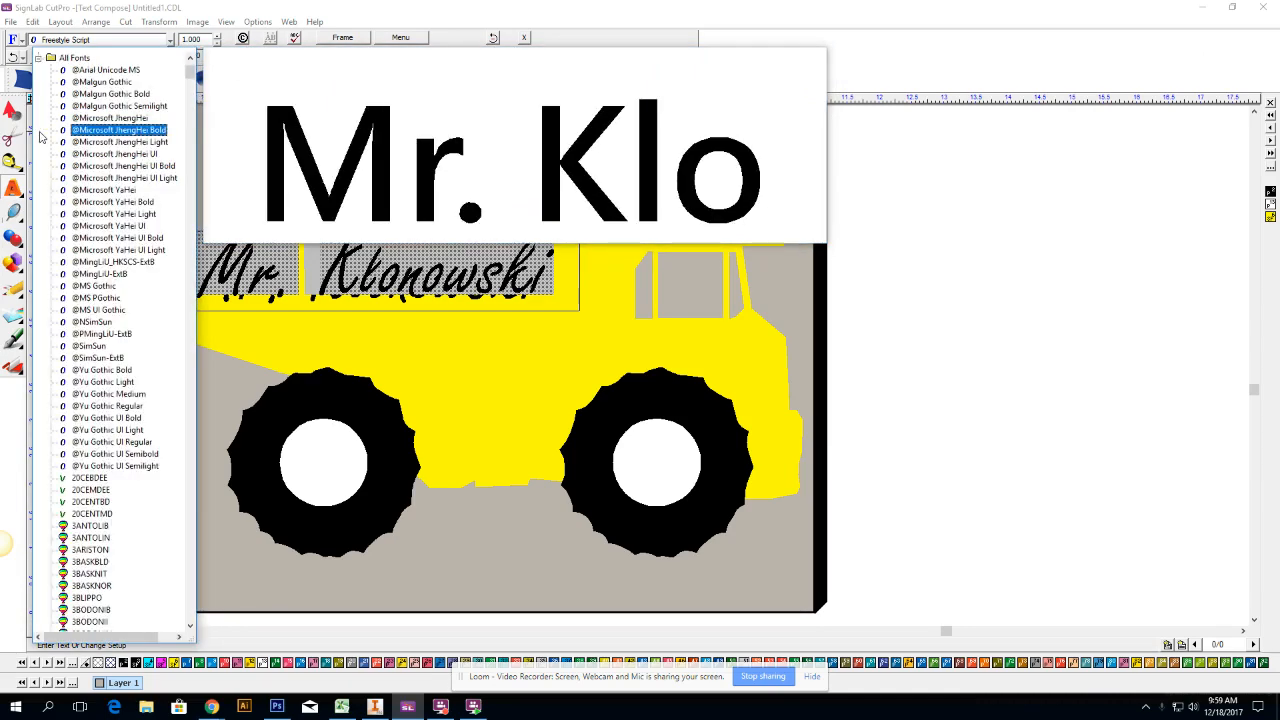
{"action": "left_click_drag", "start_coordinate": [193, 73], "coordinate": [158, 555]}
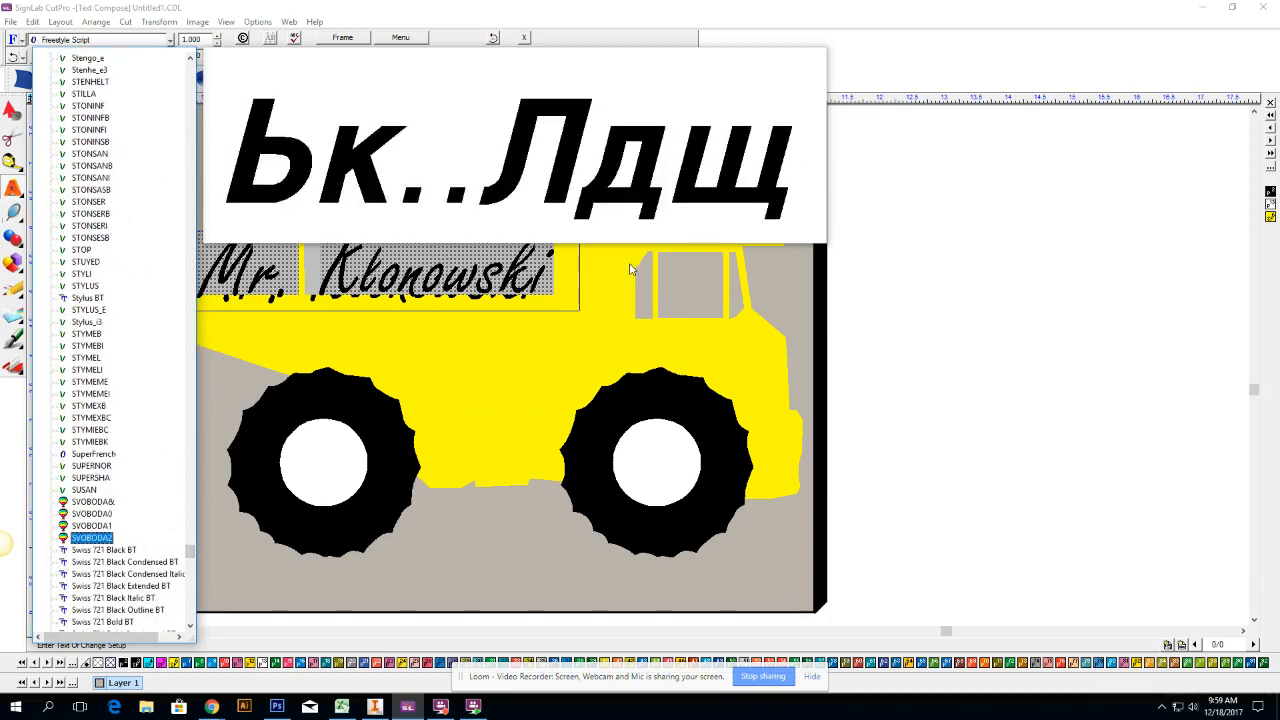
{"action": "scroll", "coordinate": [160, 436], "scroll_direction": "down", "scroll_amount": 20}
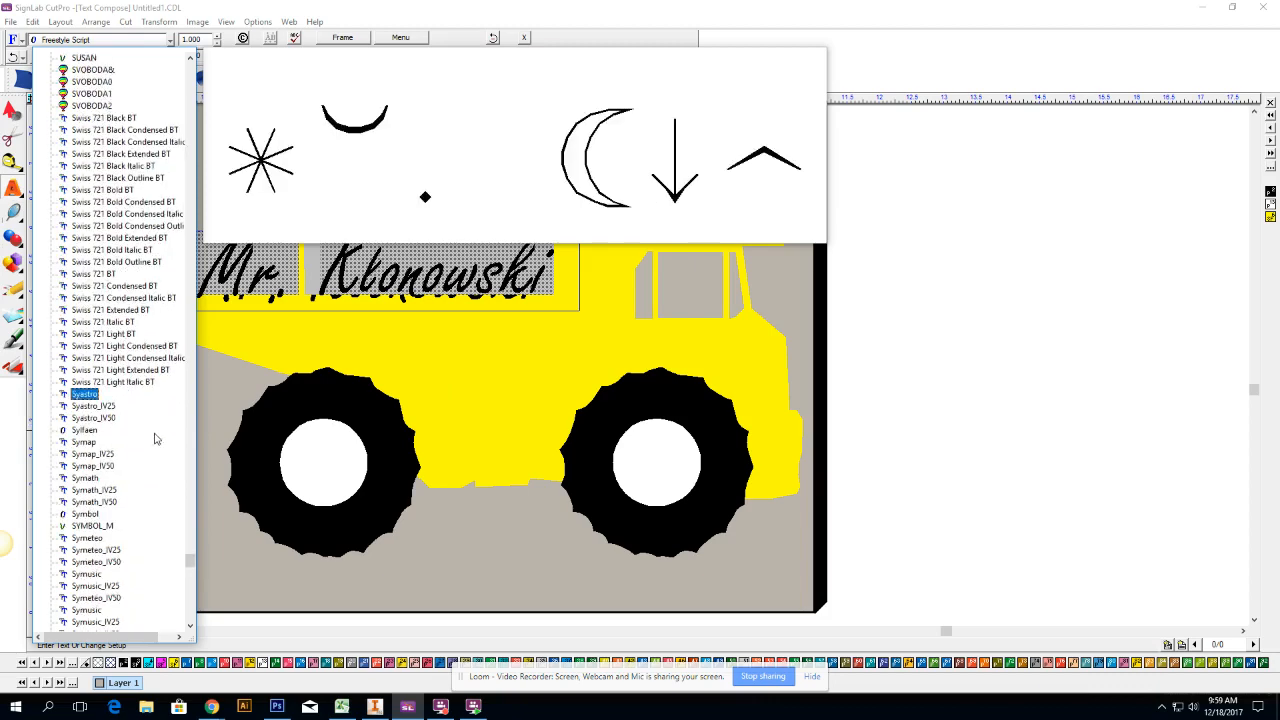
{"action": "scroll", "coordinate": [155, 440], "scroll_direction": "down", "scroll_amount": 20}
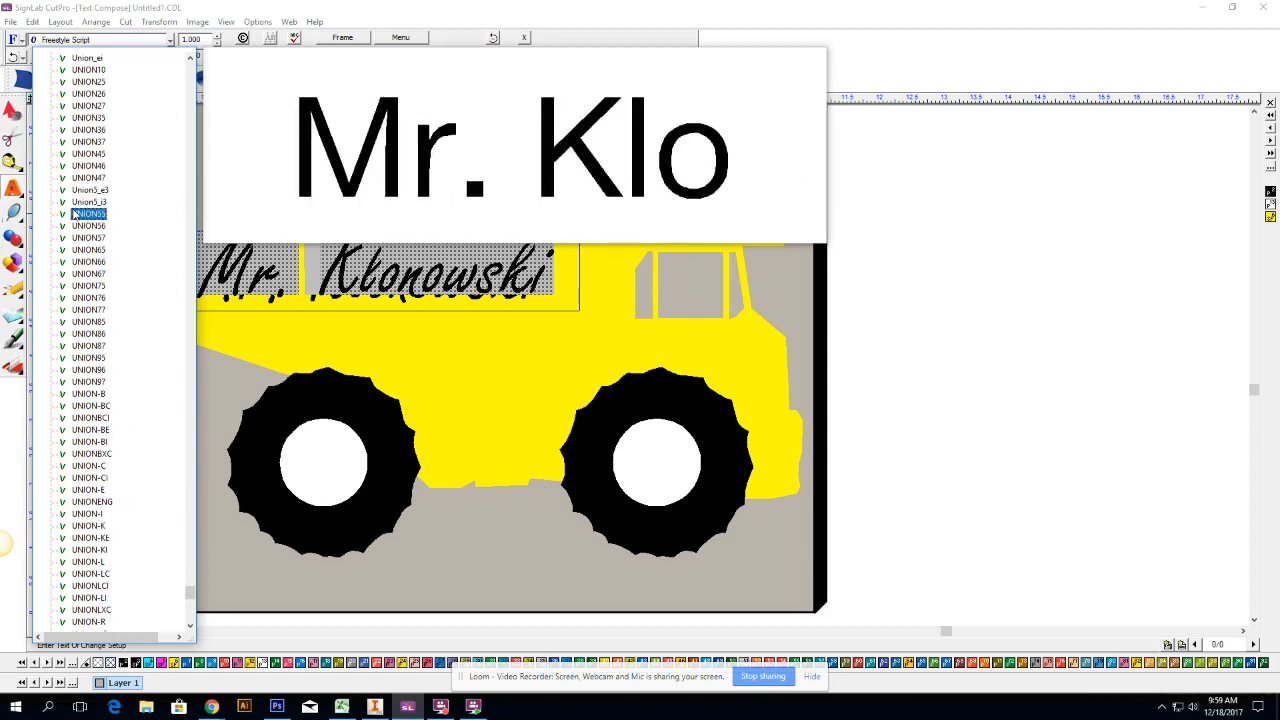
{"action": "left_click", "coordinate": [88, 311]}
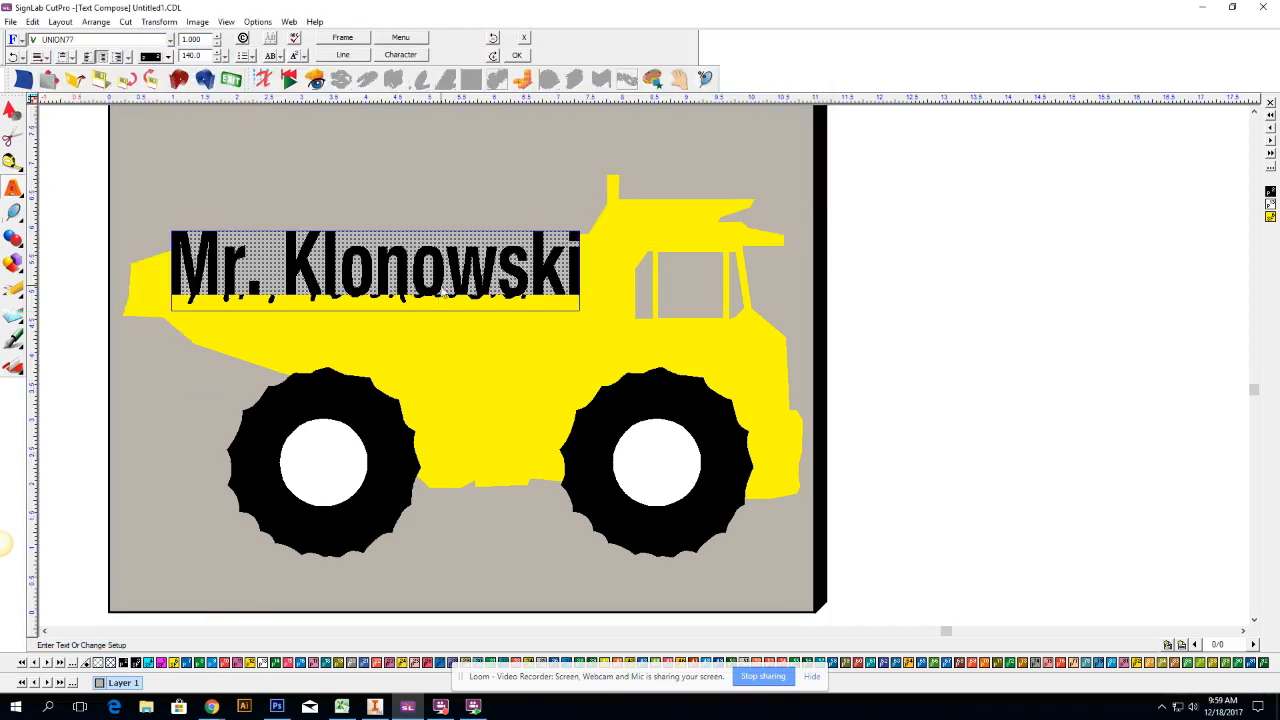
{"action": "left_click", "coordinate": [184, 156]}
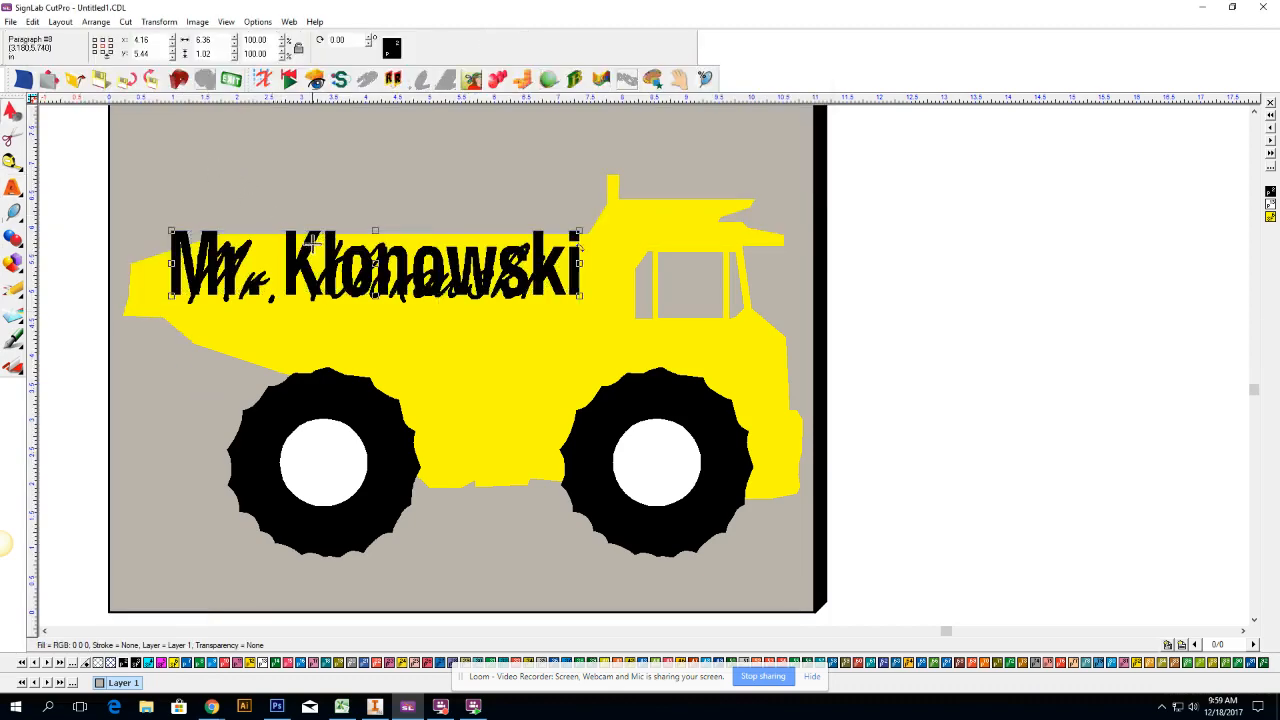
Move the bold name text above the truck and delete the old script name from the truck bed.
{"action": "left_click_drag", "start_coordinate": [373, 267], "coordinate": [385, 190]}
{"action": "left_click", "coordinate": [406, 287]}
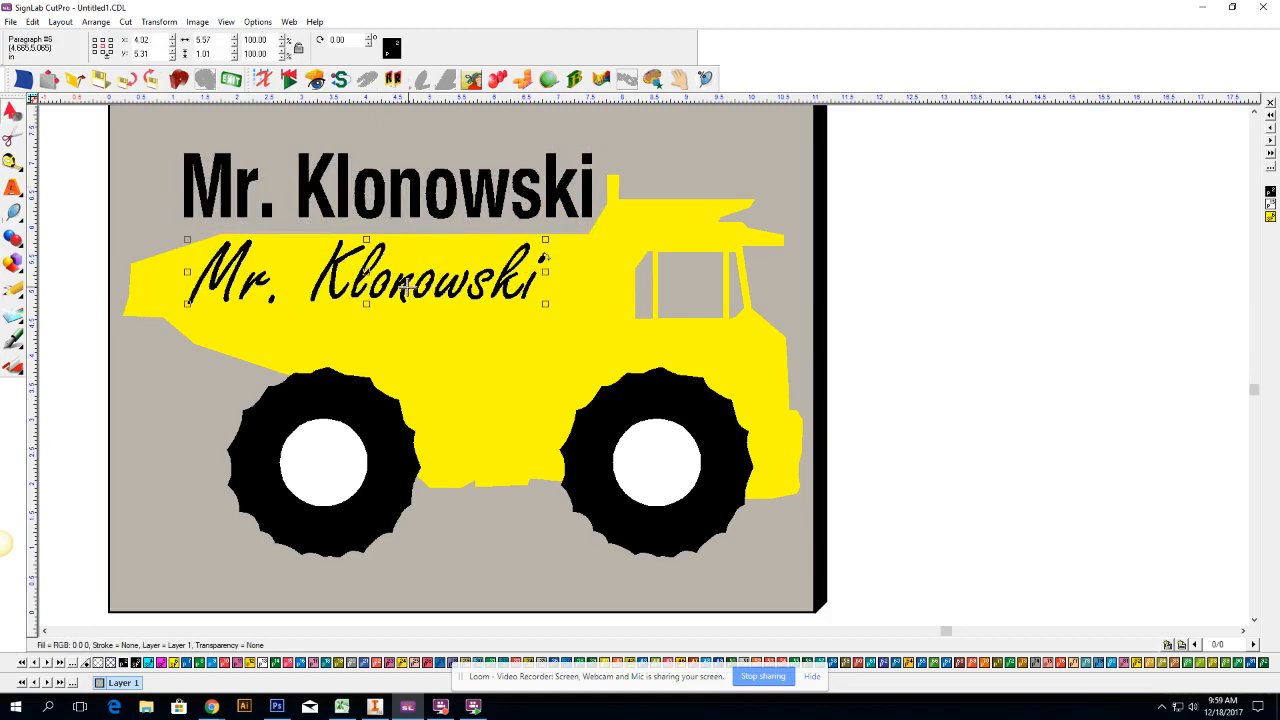
{"action": "key", "text": "Delete"}
Move the bold name text onto the yellow truck bed and scale it down to fit there.
{"action": "left_click", "coordinate": [385, 187]}
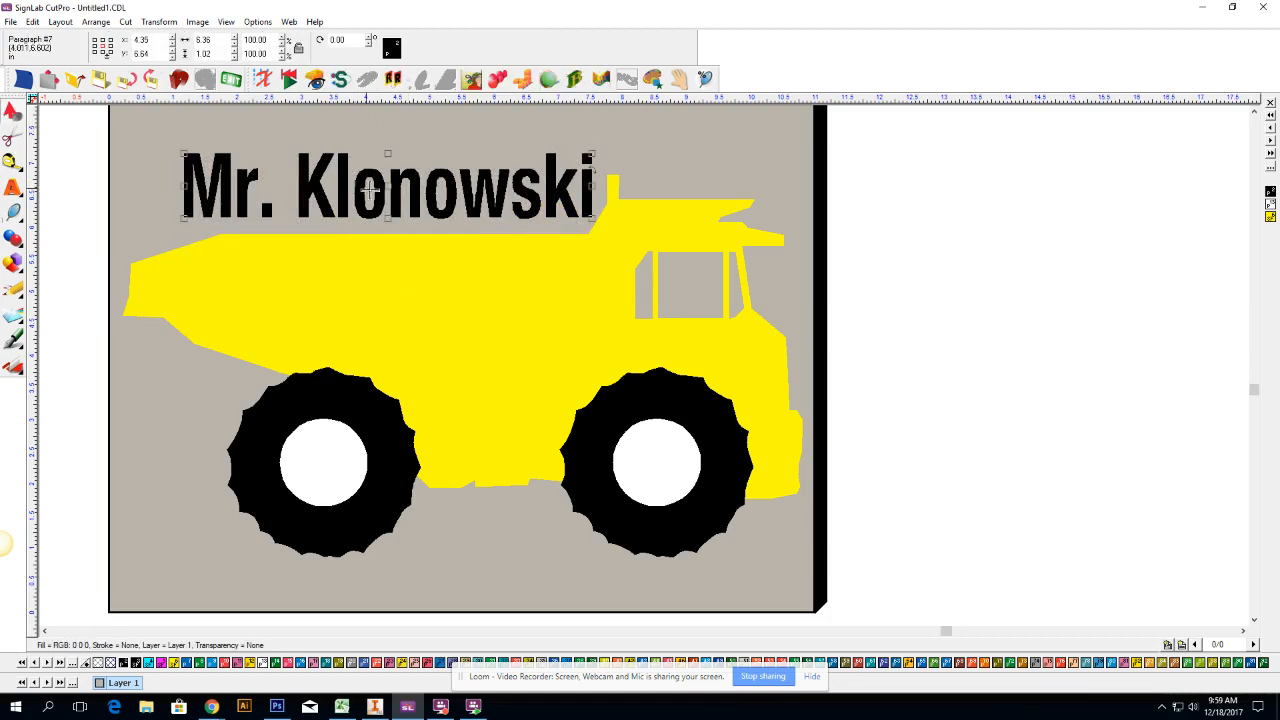
{"action": "left_click_drag", "start_coordinate": [387, 188], "coordinate": [394, 281]}
{"action": "left_click_drag", "start_coordinate": [598, 312], "coordinate": [476, 279]}
{"action": "left_click_drag", "start_coordinate": [352, 255], "coordinate": [376, 250]}
{"action": "left_click", "coordinate": [423, 181]}
Change the substrate color of Layer 1 to white.
{"action": "left_click", "coordinate": [312, 395]}
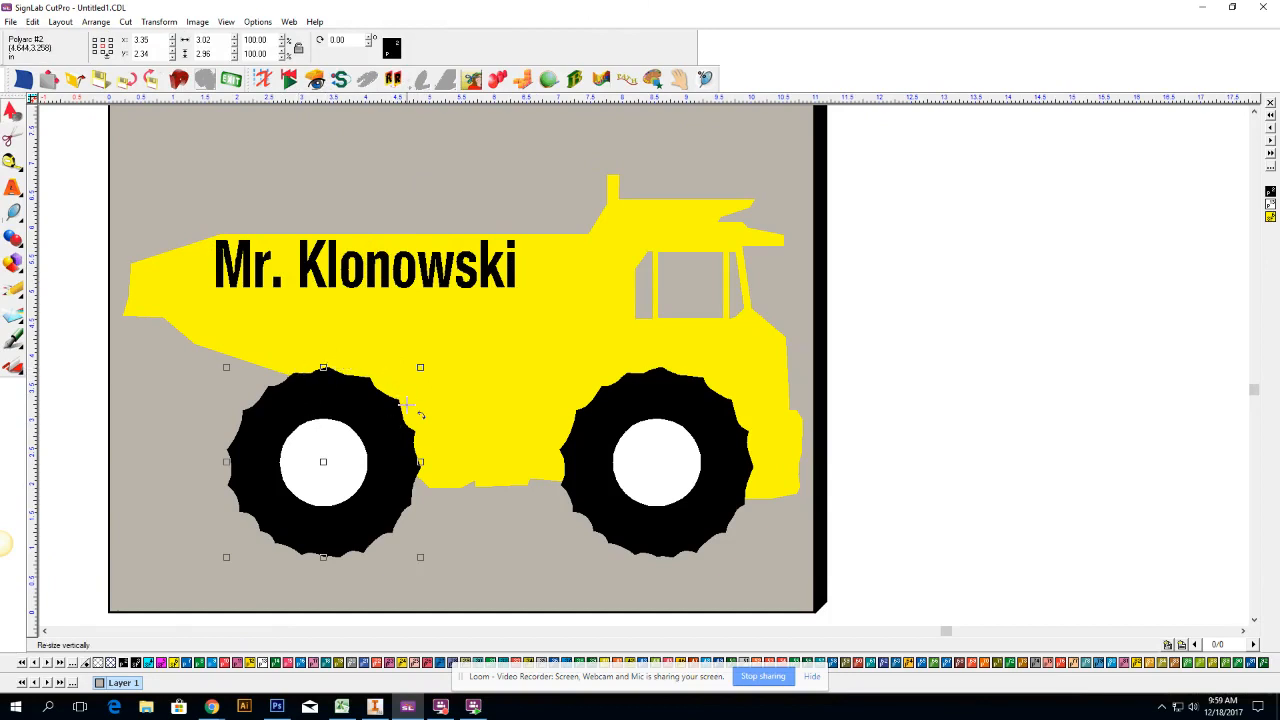
{"action": "double_click", "coordinate": [143, 688]}
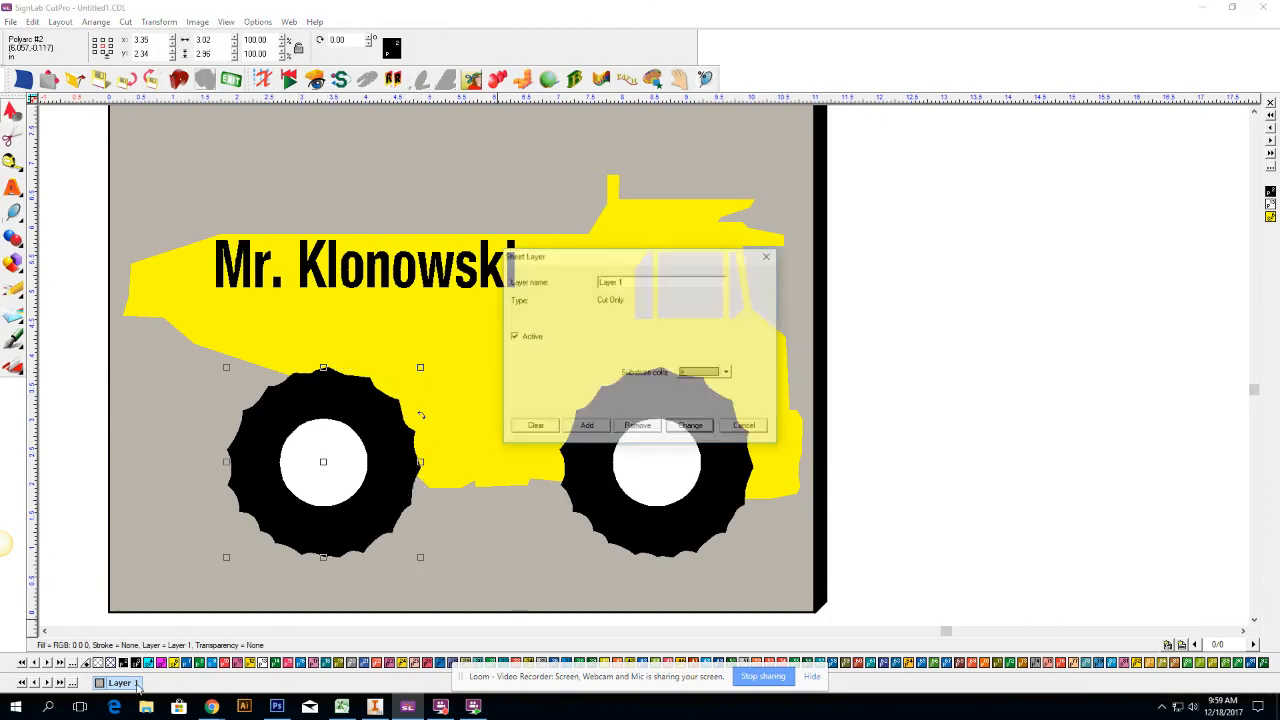
{"action": "left_click", "coordinate": [728, 374]}
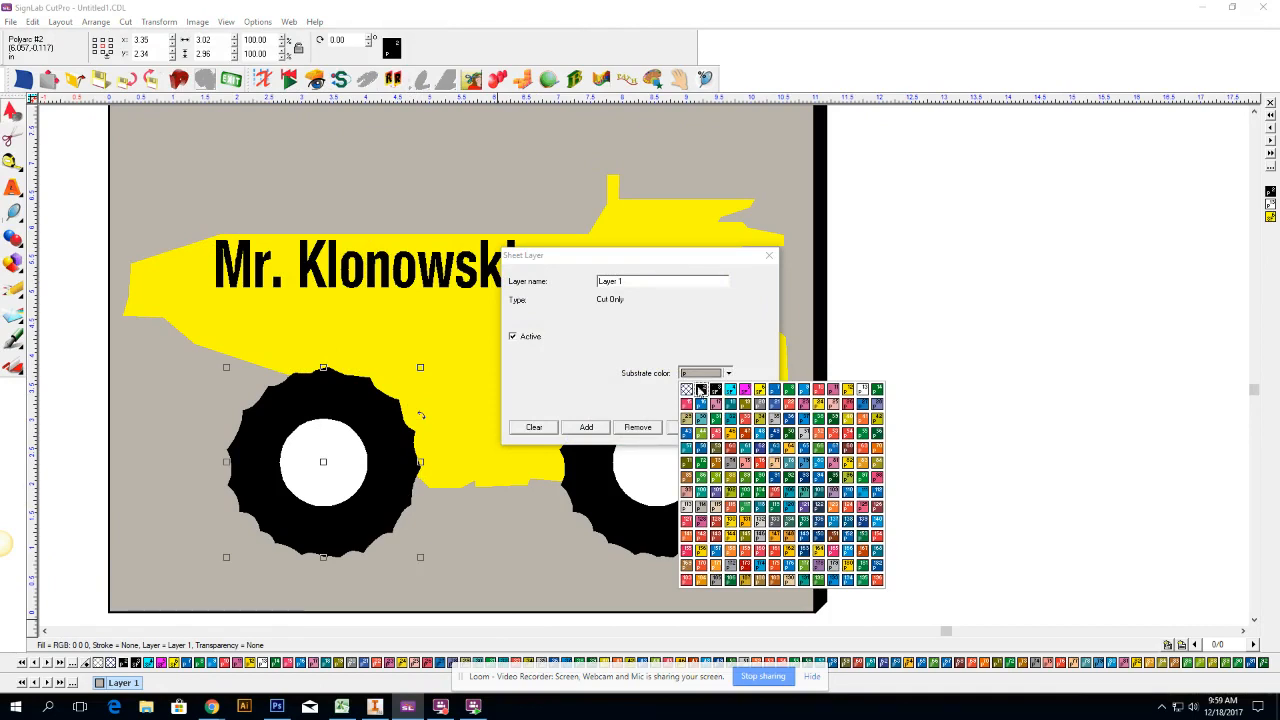
{"action": "left_click", "coordinate": [862, 390]}
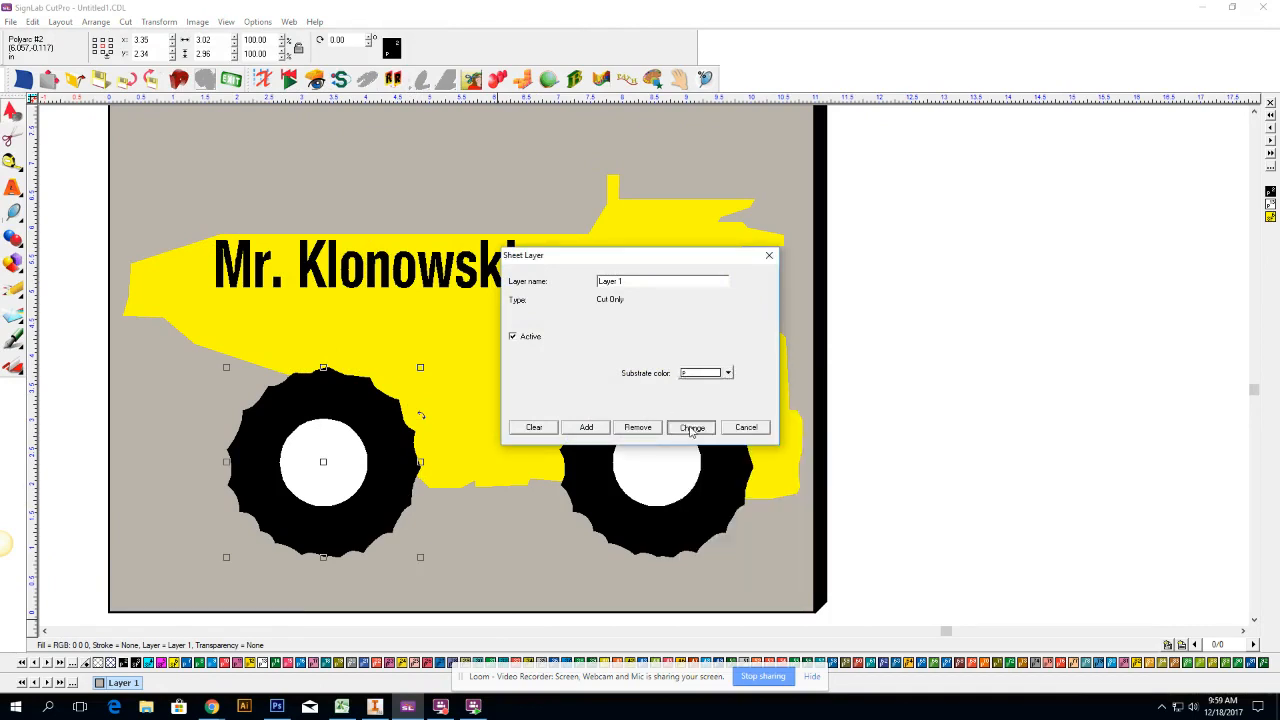
{"action": "left_click", "coordinate": [690, 427]}
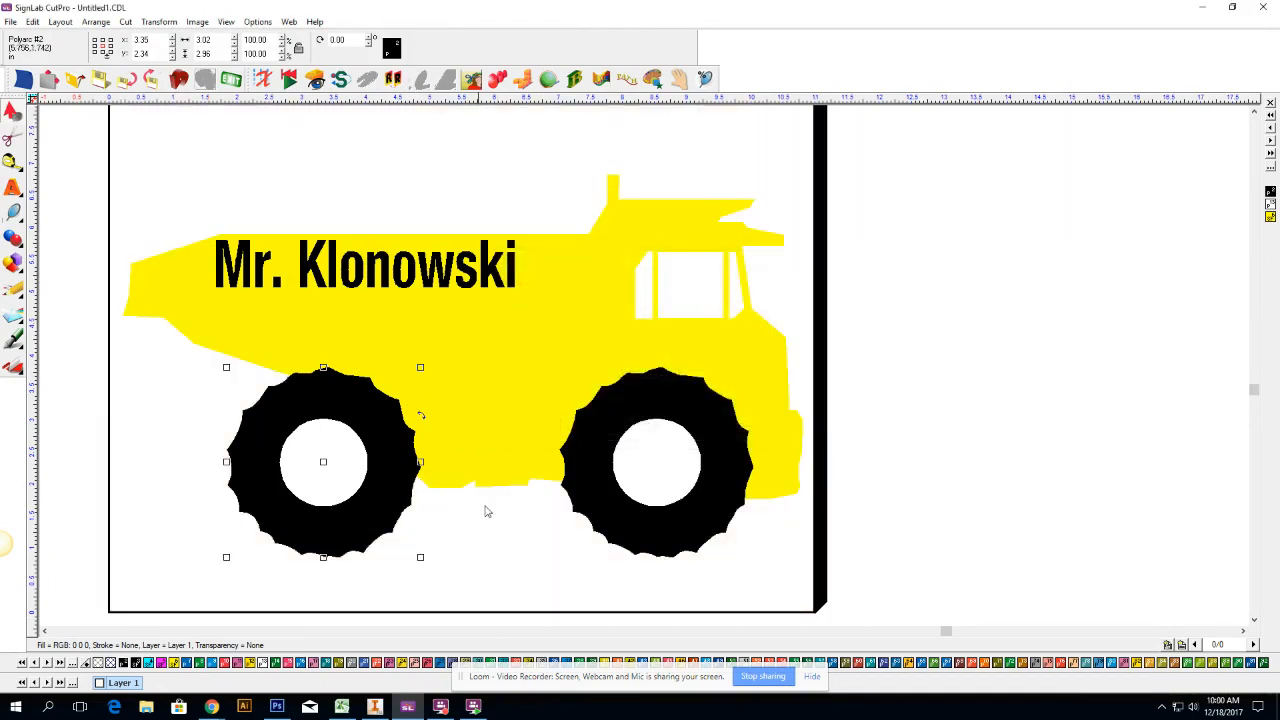
Add a single black outline of 0.04 in around the yellow truck body.
{"action": "left_click", "coordinate": [514, 337]}
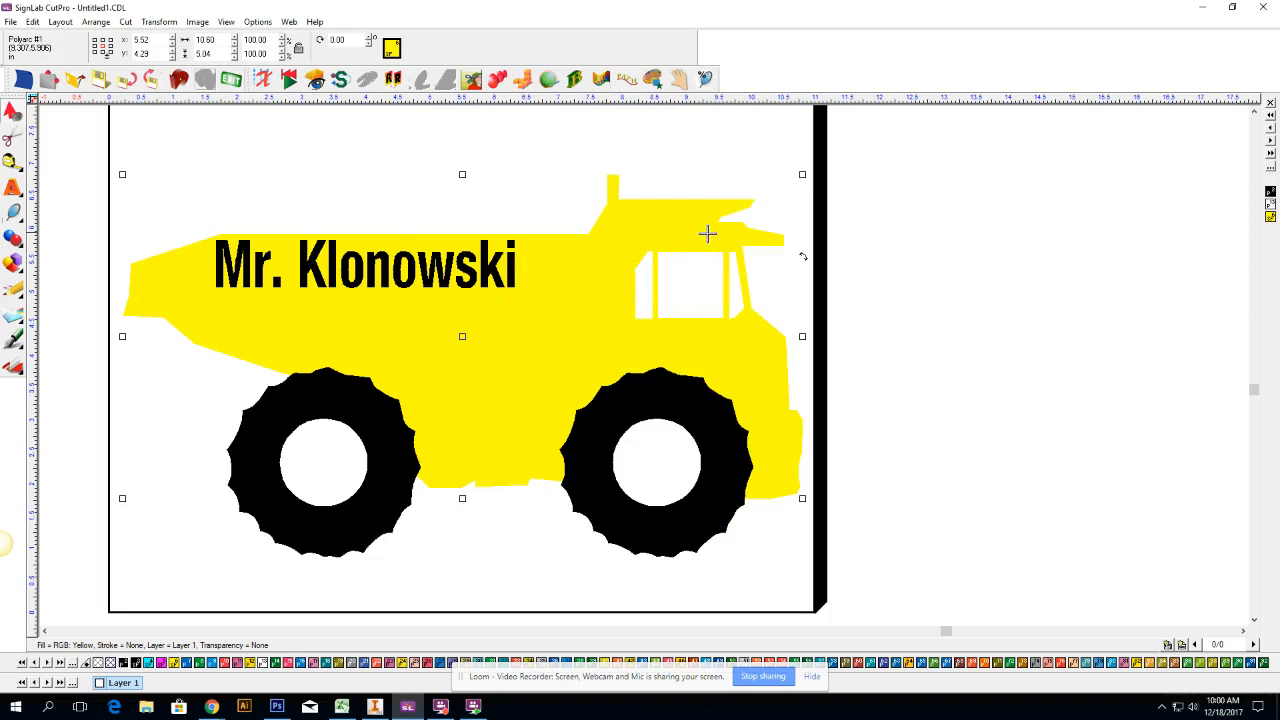
{"action": "left_click", "coordinate": [154, 22]}
{"action": "left_click", "coordinate": [170, 37]}
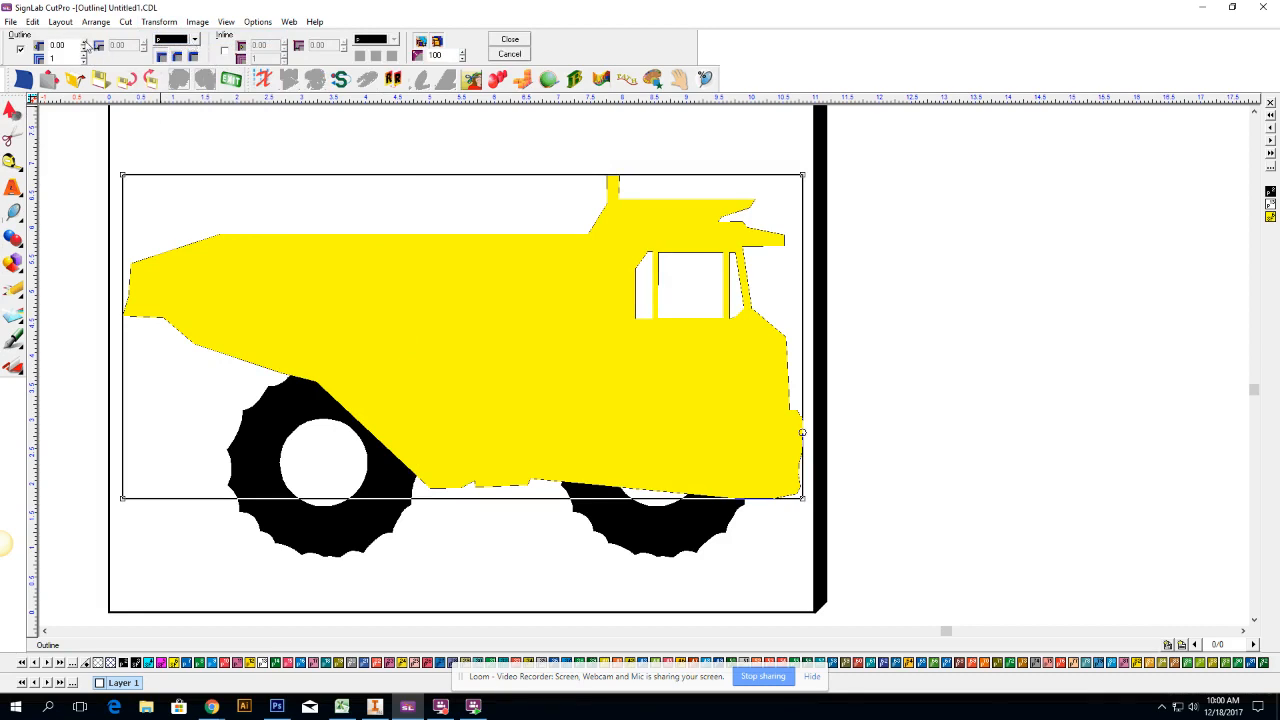
{"action": "left_click", "coordinate": [85, 42]}
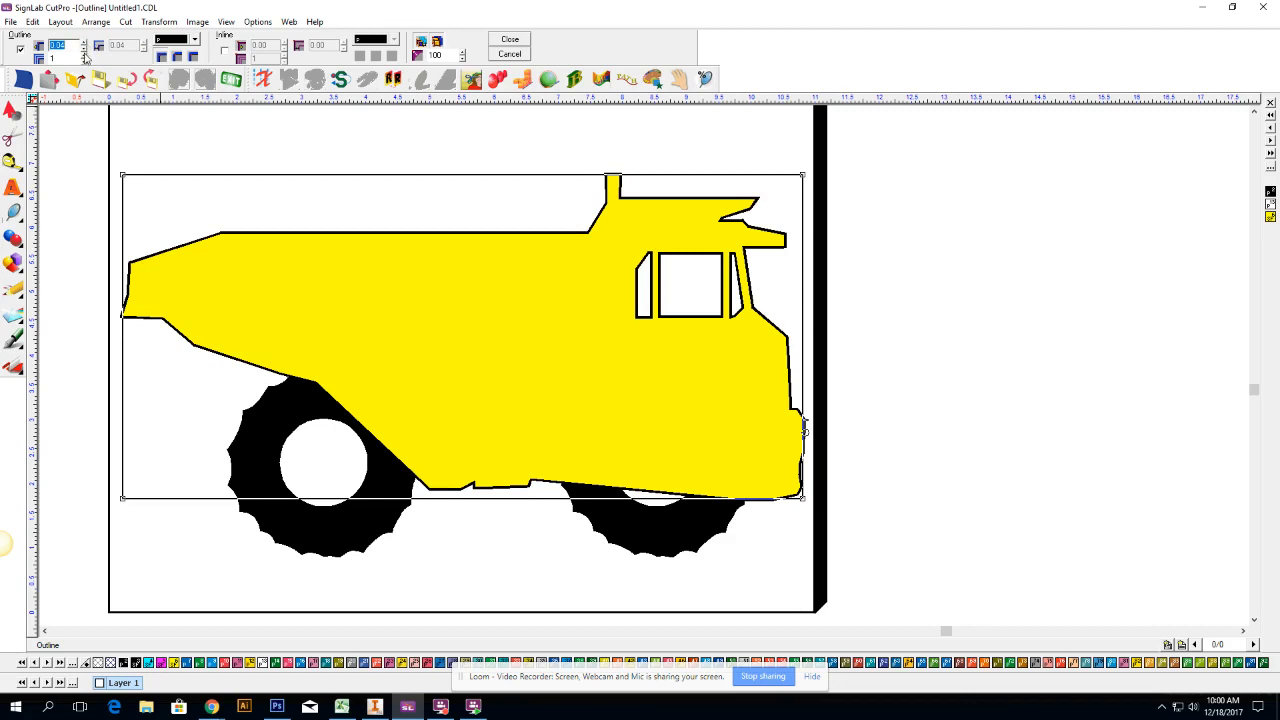
{"action": "key", "text": "Tab"}
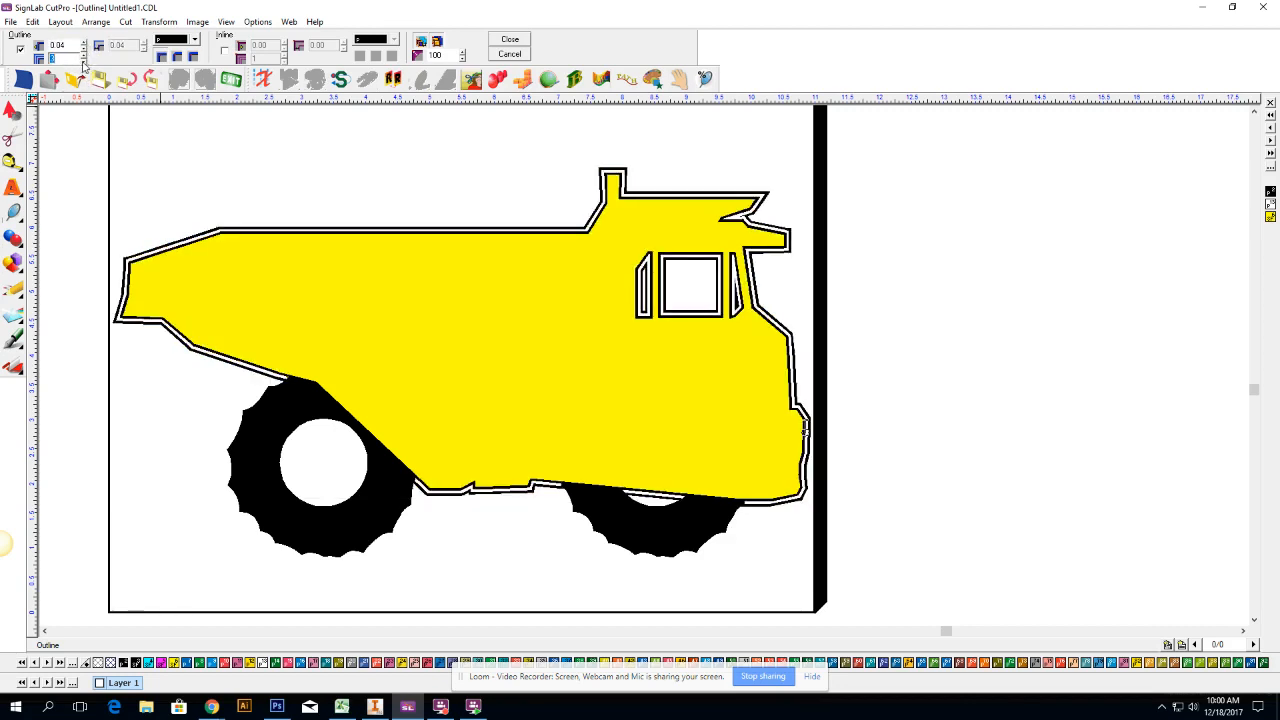
{"action": "left_click", "coordinate": [84, 62]}
{"action": "left_click", "coordinate": [84, 62]}
{"action": "left_click", "coordinate": [510, 40]}
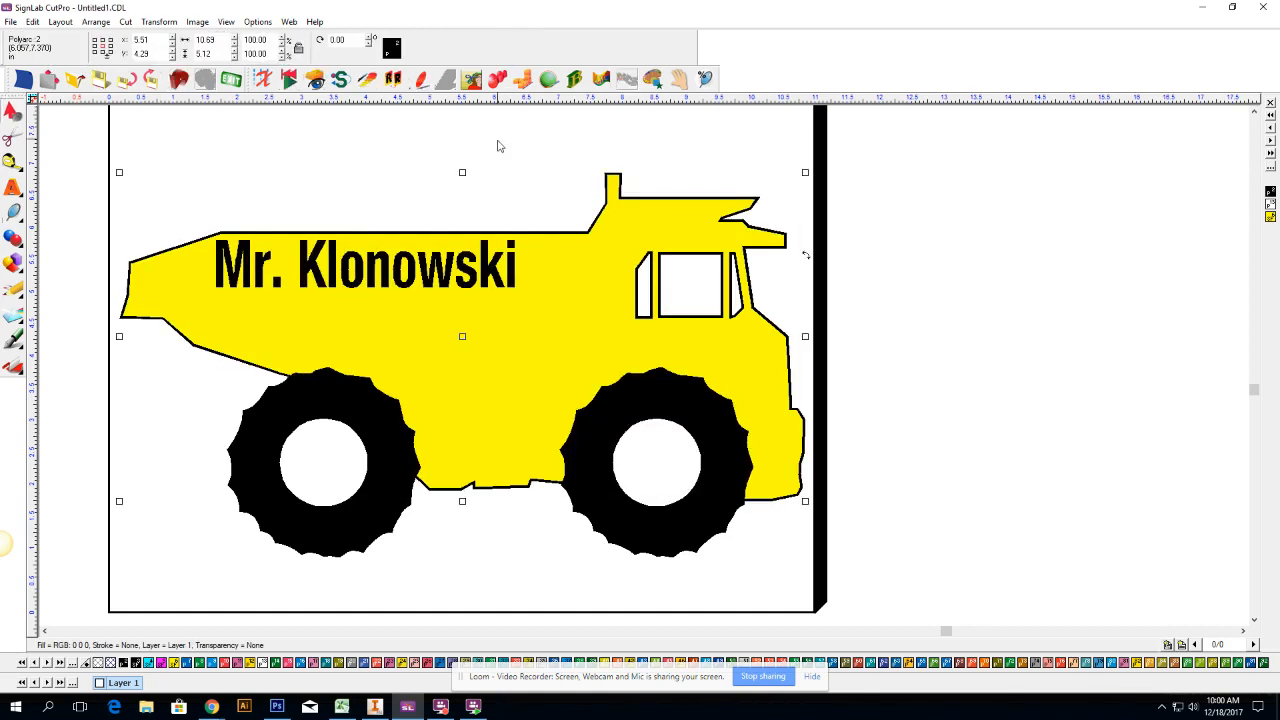
{"action": "left_click", "coordinate": [488, 163]}
Add a thin white outline around the truck's rear wheel.
{"action": "left_click", "coordinate": [355, 388]}
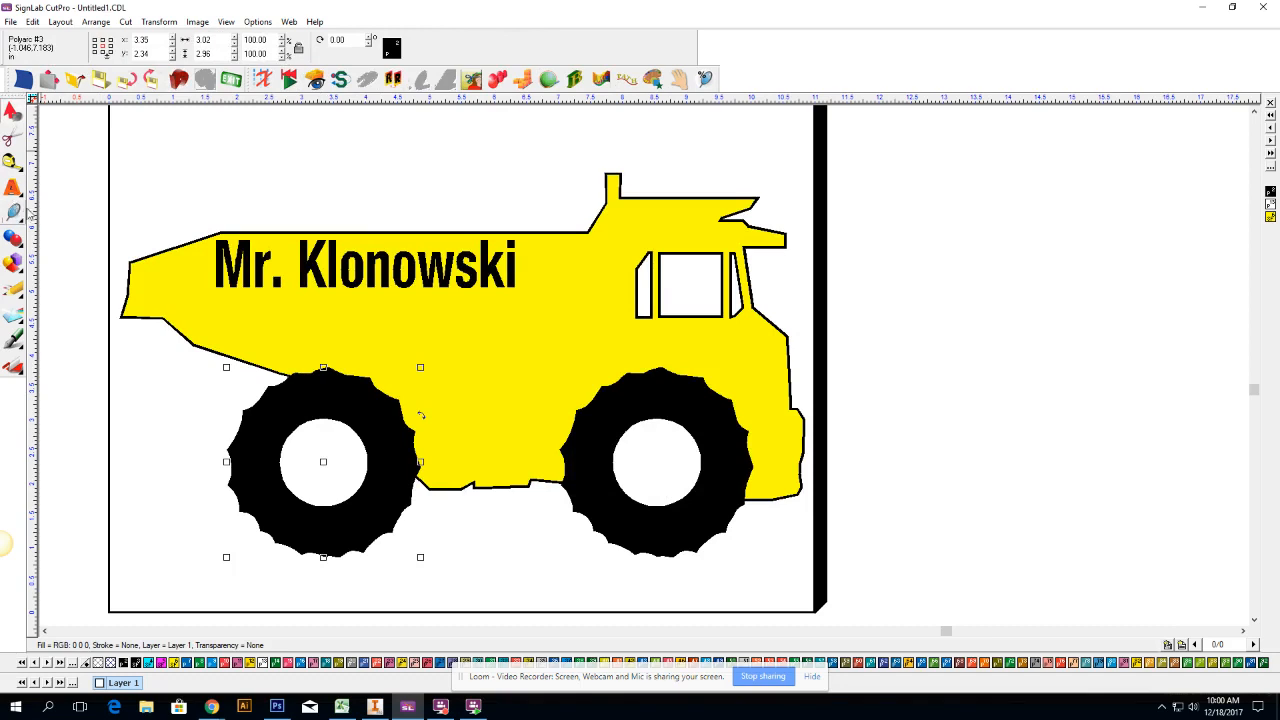
{"action": "left_click", "coordinate": [159, 21]}
{"action": "left_click", "coordinate": [173, 37]}
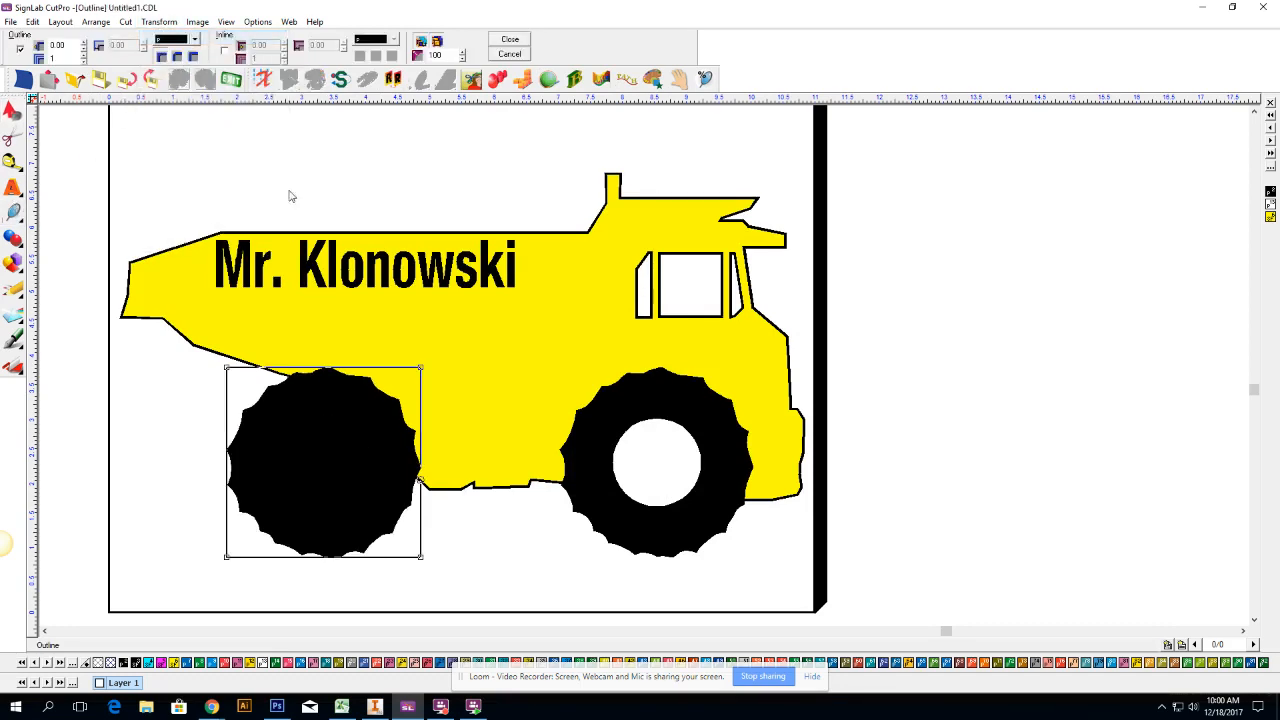
{"action": "left_click", "coordinate": [195, 39]}
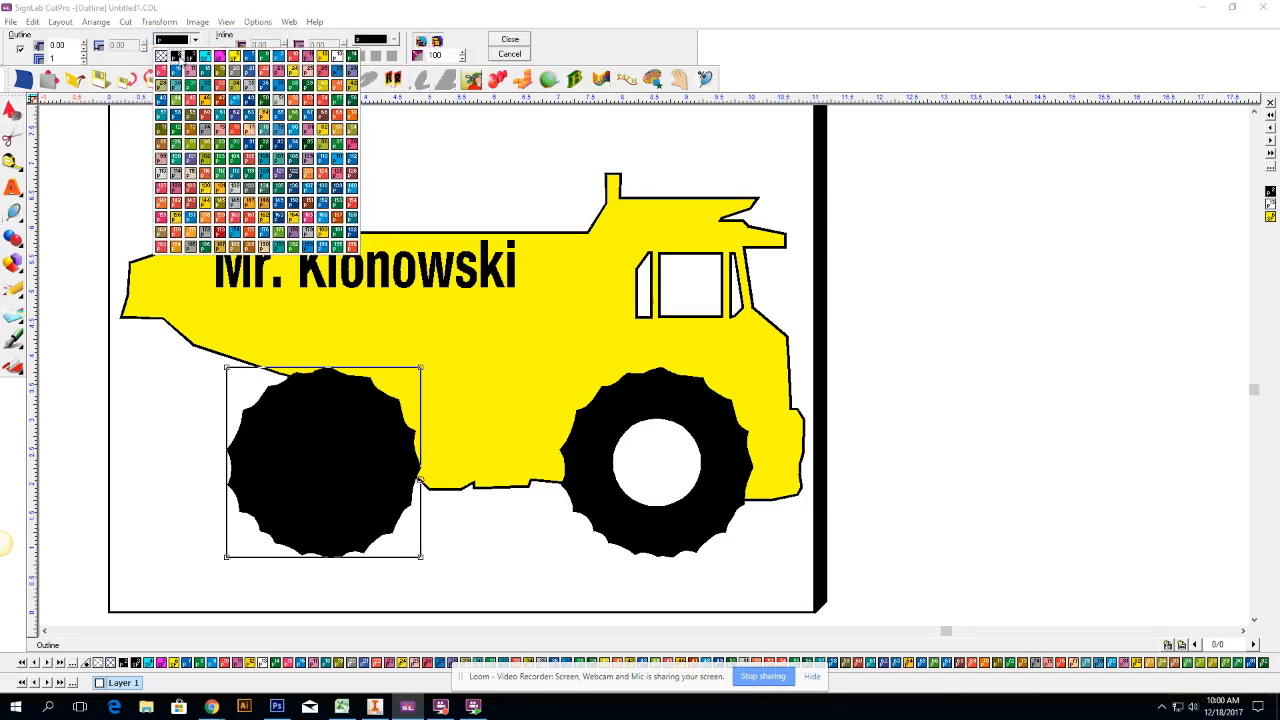
{"action": "left_click", "coordinate": [336, 57]}
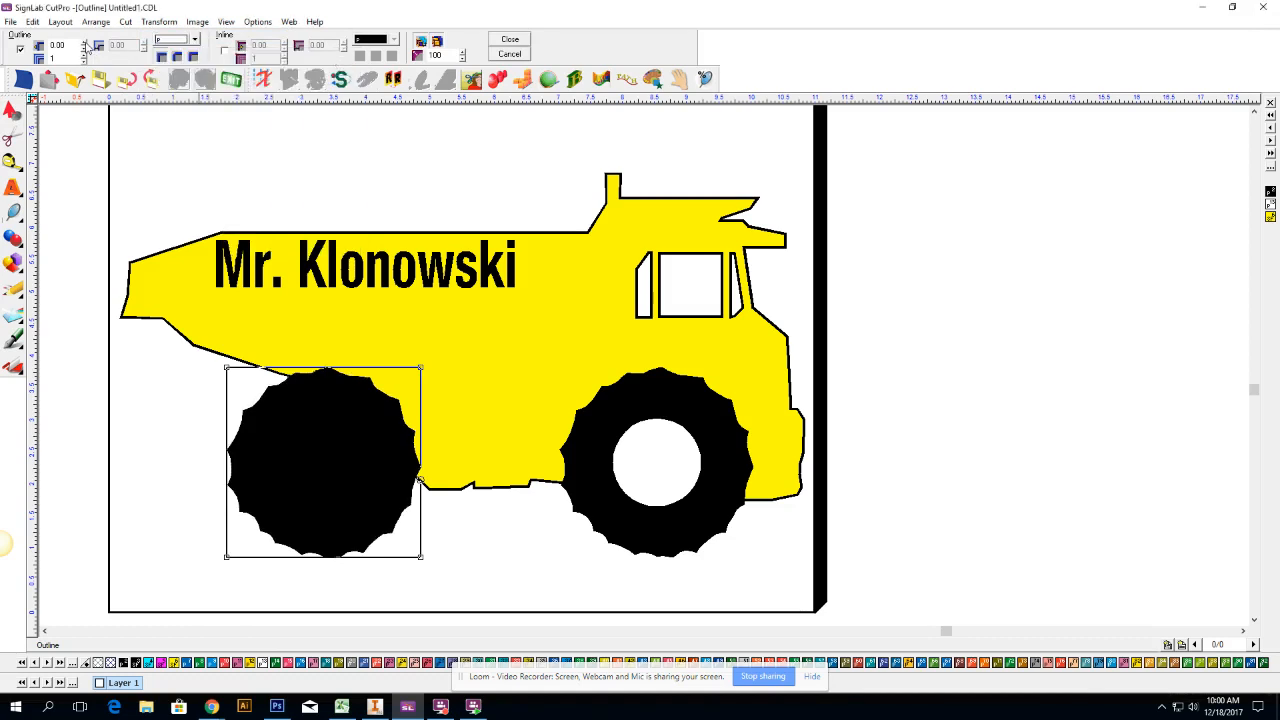
{"action": "left_click", "coordinate": [85, 43]}
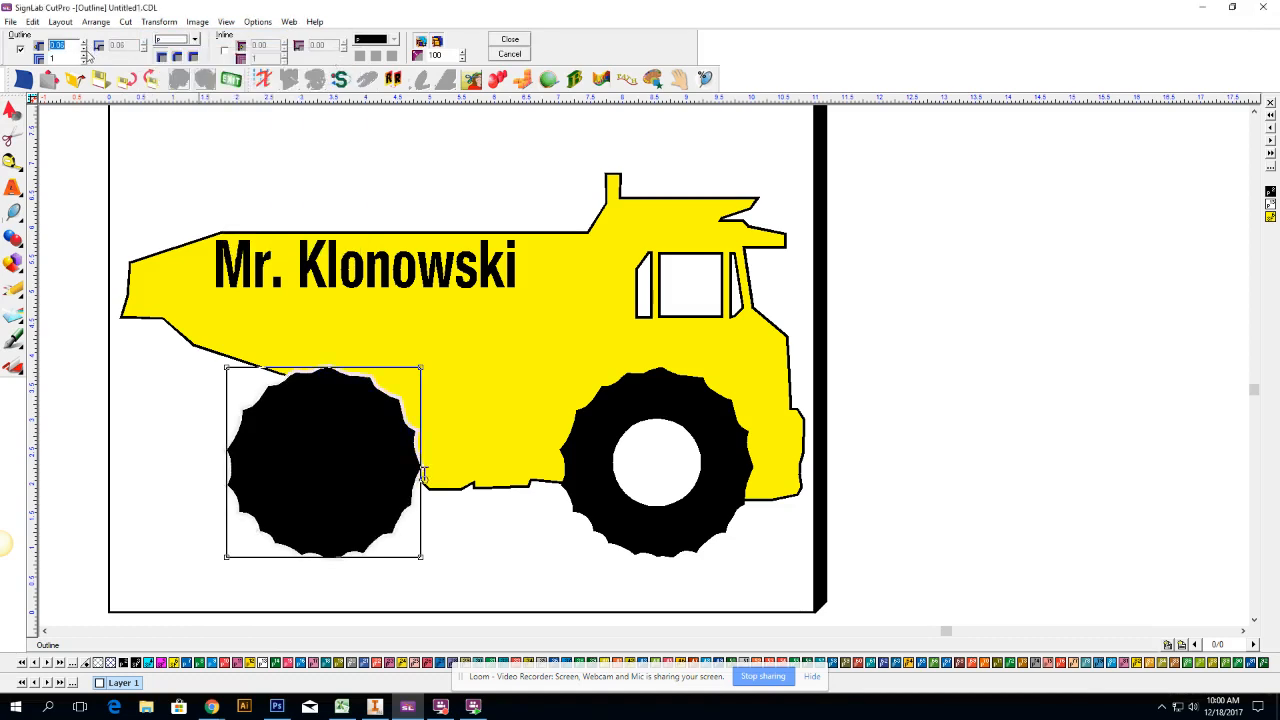
{"action": "left_click", "coordinate": [510, 39]}
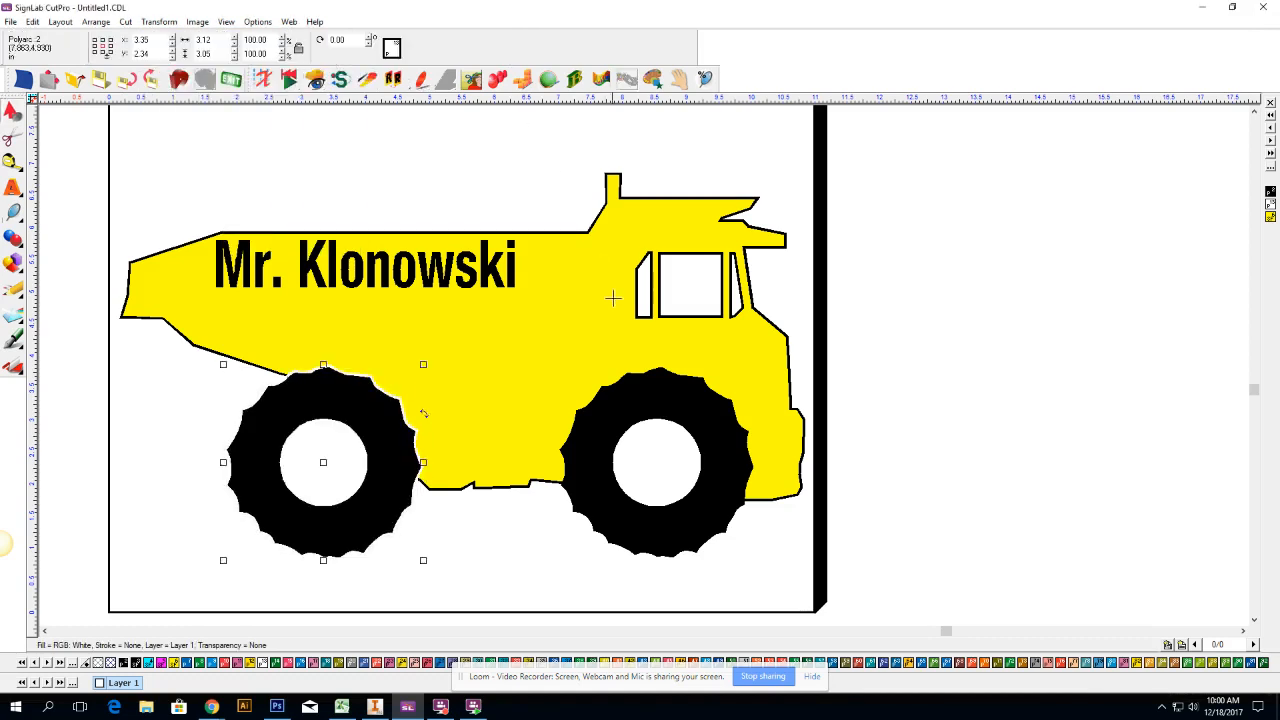
Add a white outline of 0.04 in around the truck's front wheel.
{"action": "left_click", "coordinate": [633, 392]}
{"action": "left_click", "coordinate": [159, 21]}
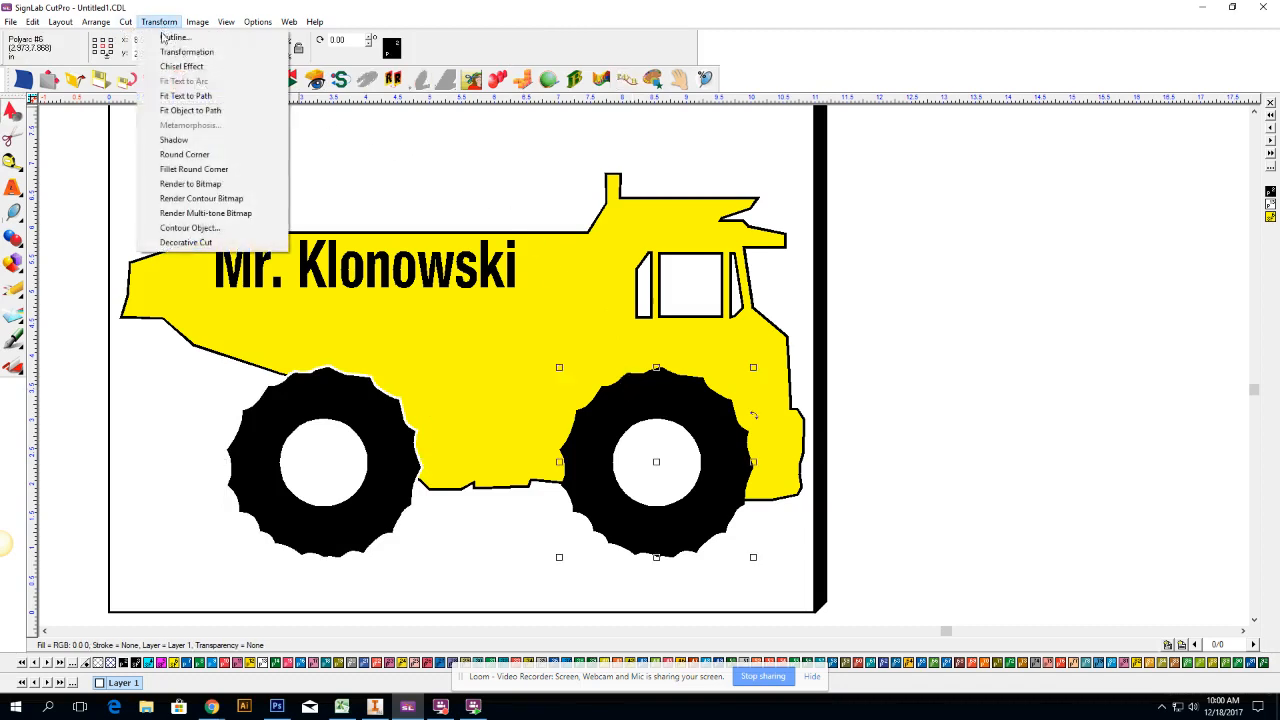
{"action": "left_click", "coordinate": [168, 38]}
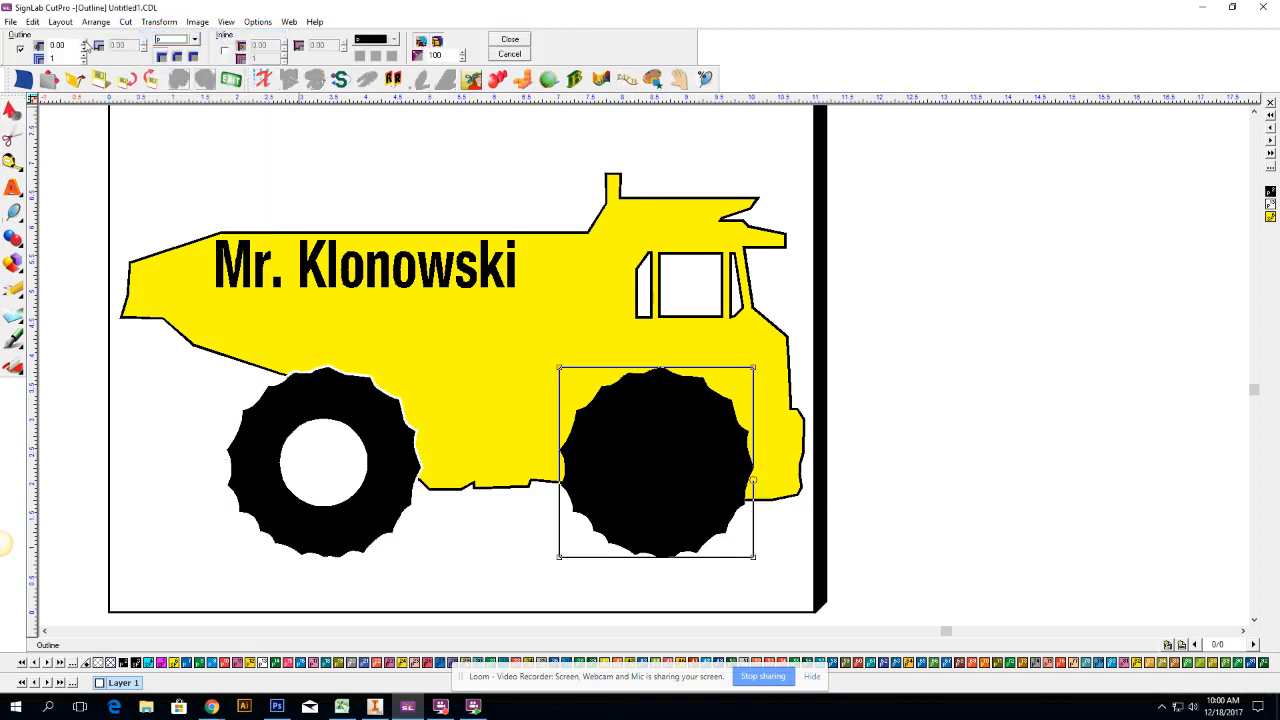
{"action": "left_click", "coordinate": [85, 43]}
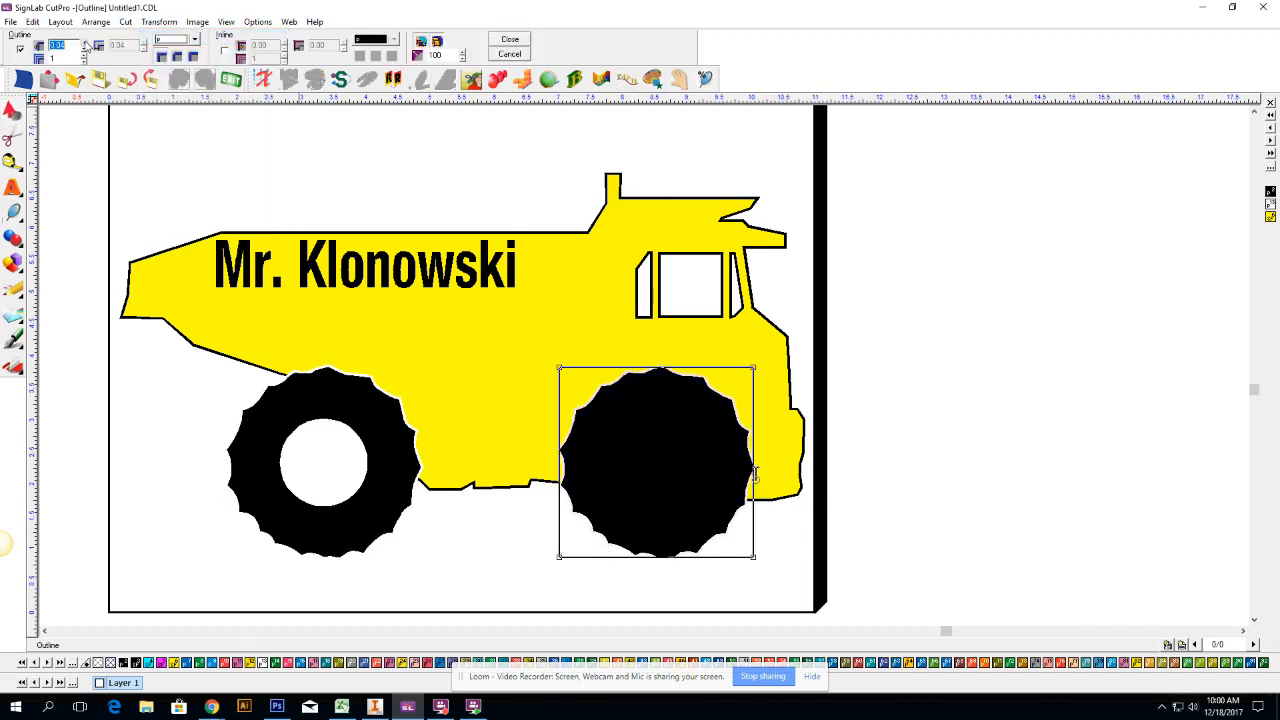
{"action": "left_click", "coordinate": [509, 40]}
{"action": "left_click", "coordinate": [856, 336]}
{"action": "scroll", "coordinate": [867, 344], "scroll_direction": "down", "scroll_amount": 2}
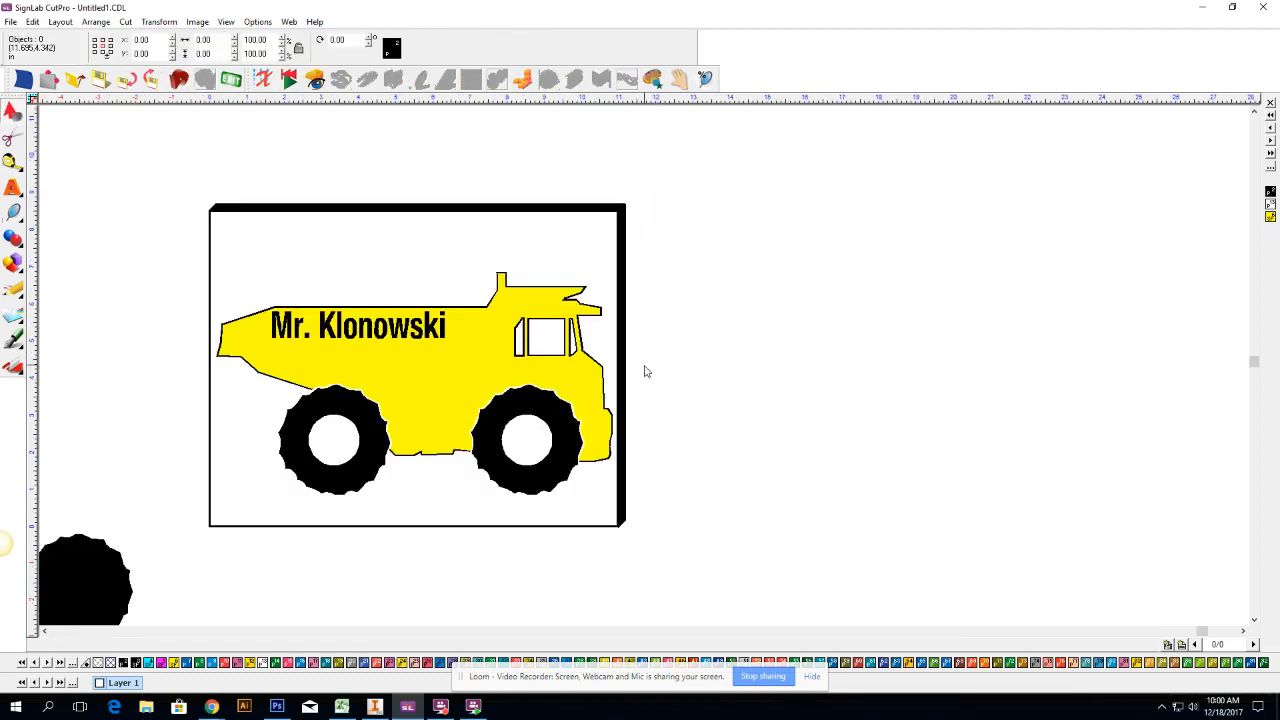
Open the Printers & scanners page under Devices in Windows Settings.
{"action": "left_click", "coordinate": [16, 710]}
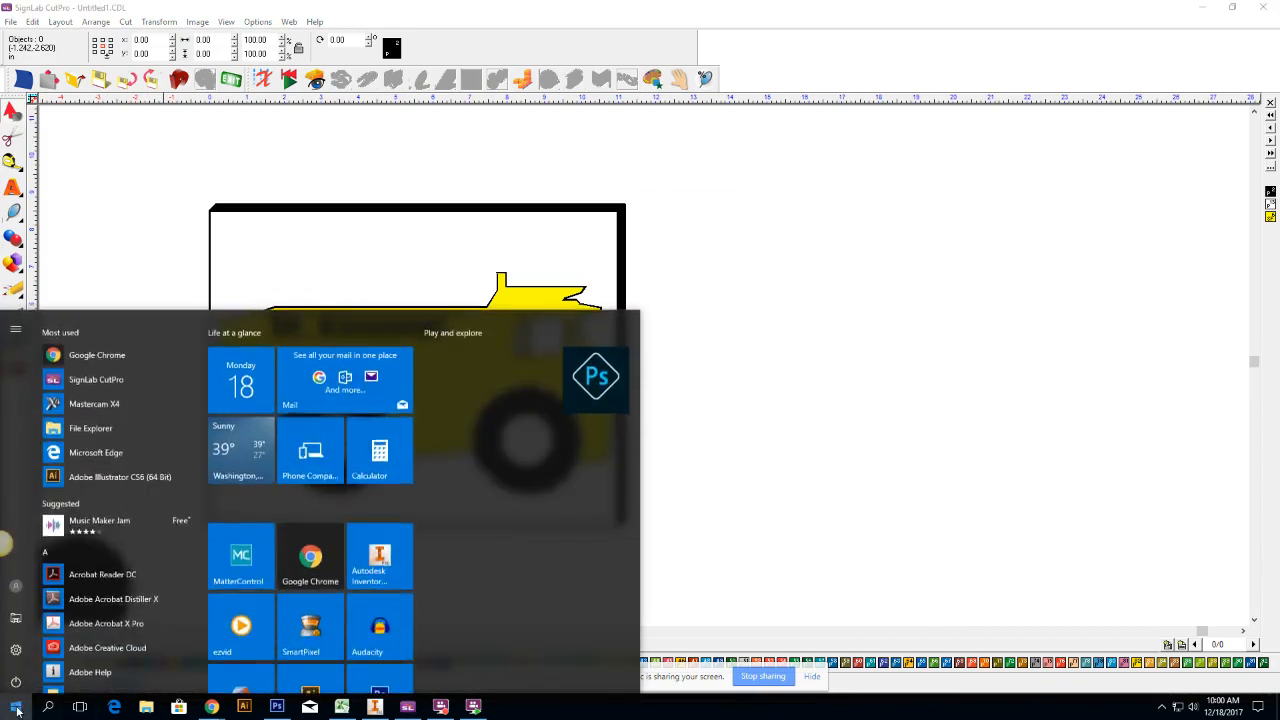
{"action": "left_click", "coordinate": [15, 646]}
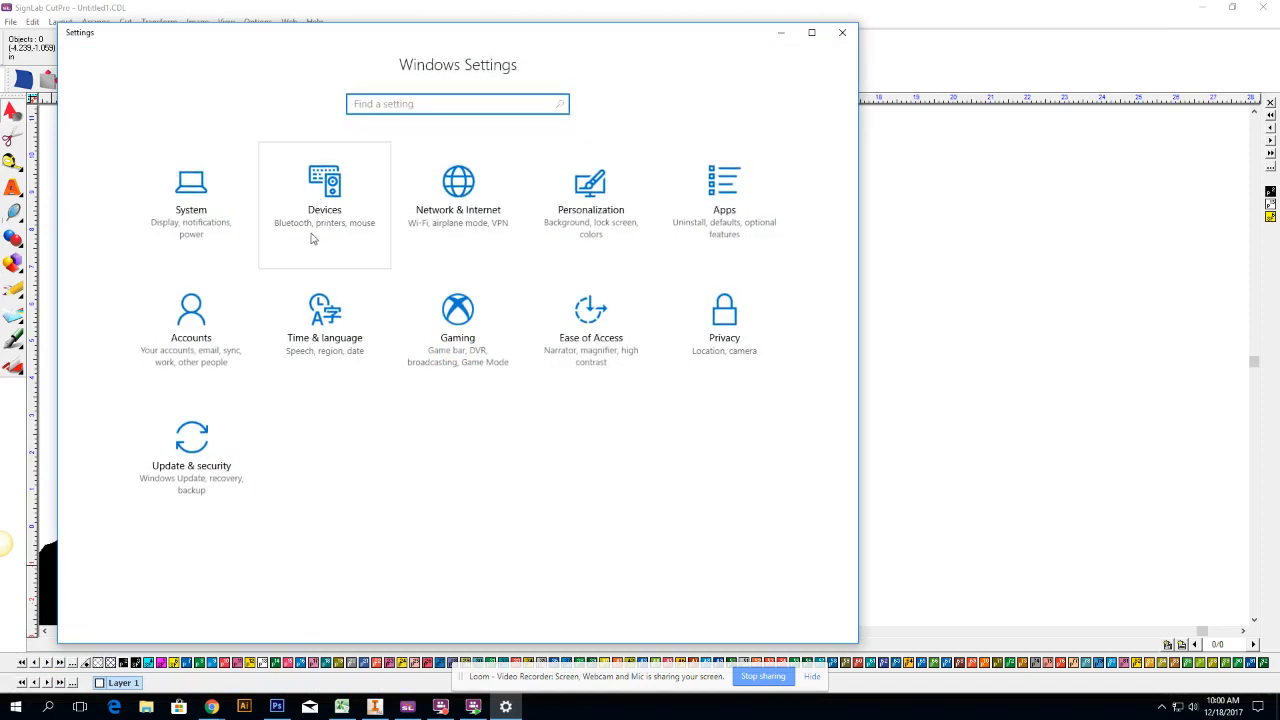
{"action": "left_click", "coordinate": [355, 228]}
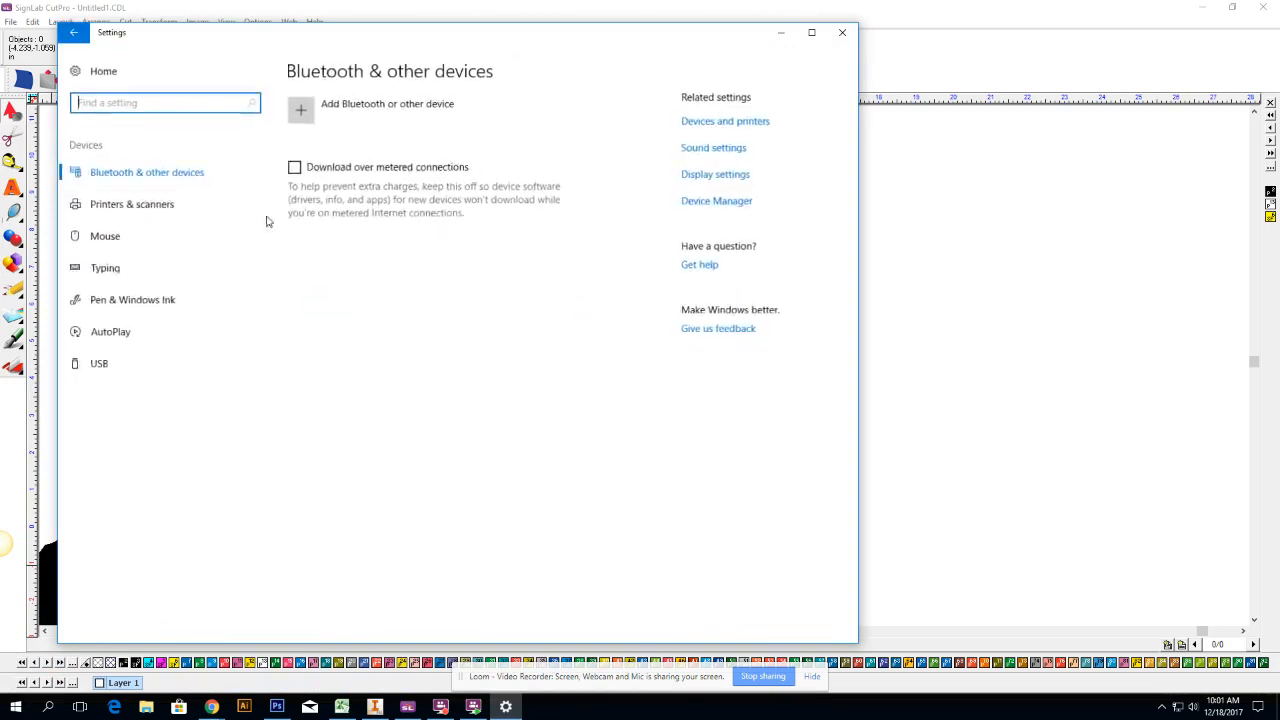
{"action": "left_click", "coordinate": [137, 205]}
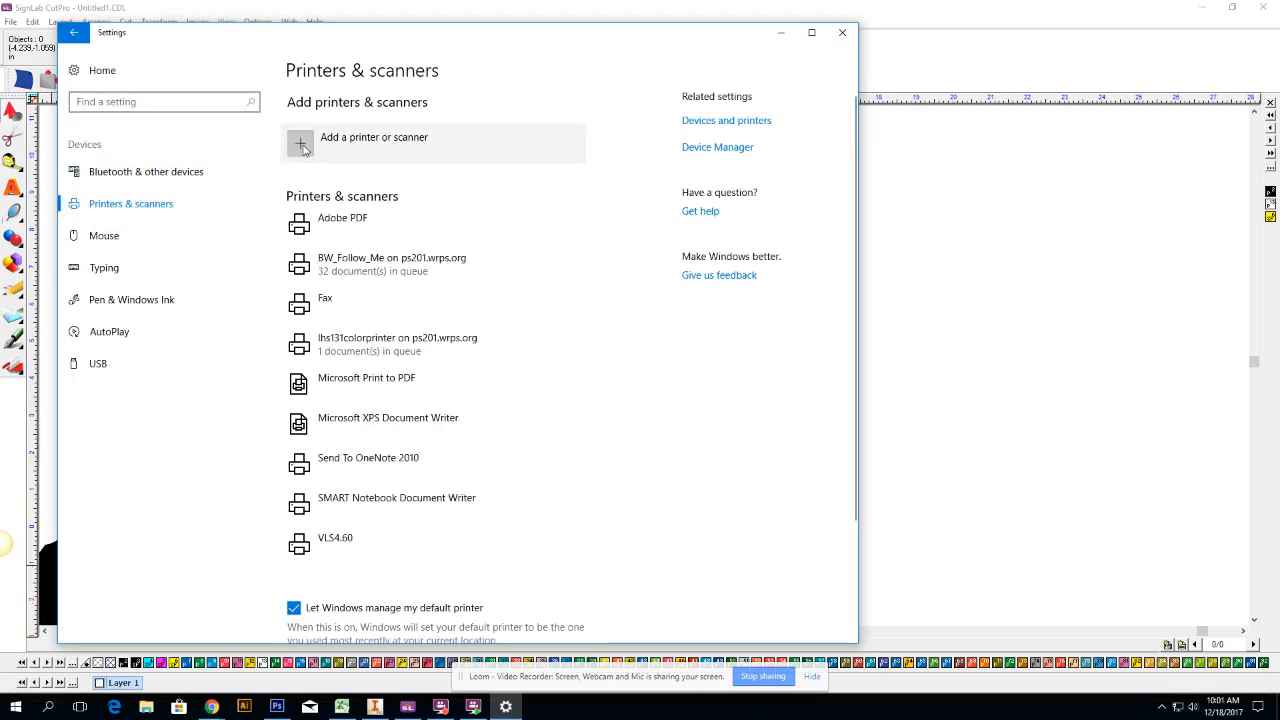
Search for printers that can be added, expand the lhs113colorprinter on PS201 entry, and close Windows Settings without adding it.
{"action": "left_click", "coordinate": [425, 142]}
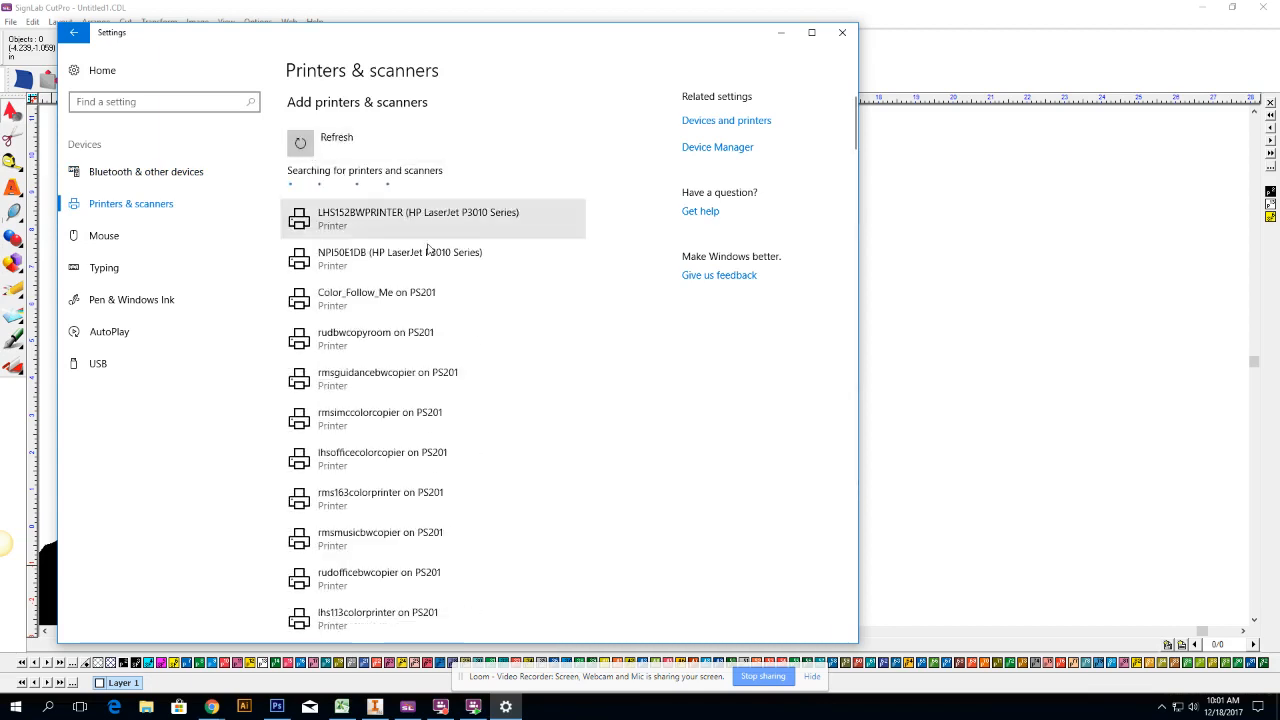
{"action": "scroll", "coordinate": [400, 260], "scroll_direction": "down", "scroll_amount": 2}
{"action": "scroll", "coordinate": [395, 270], "scroll_direction": "down", "scroll_amount": 2}
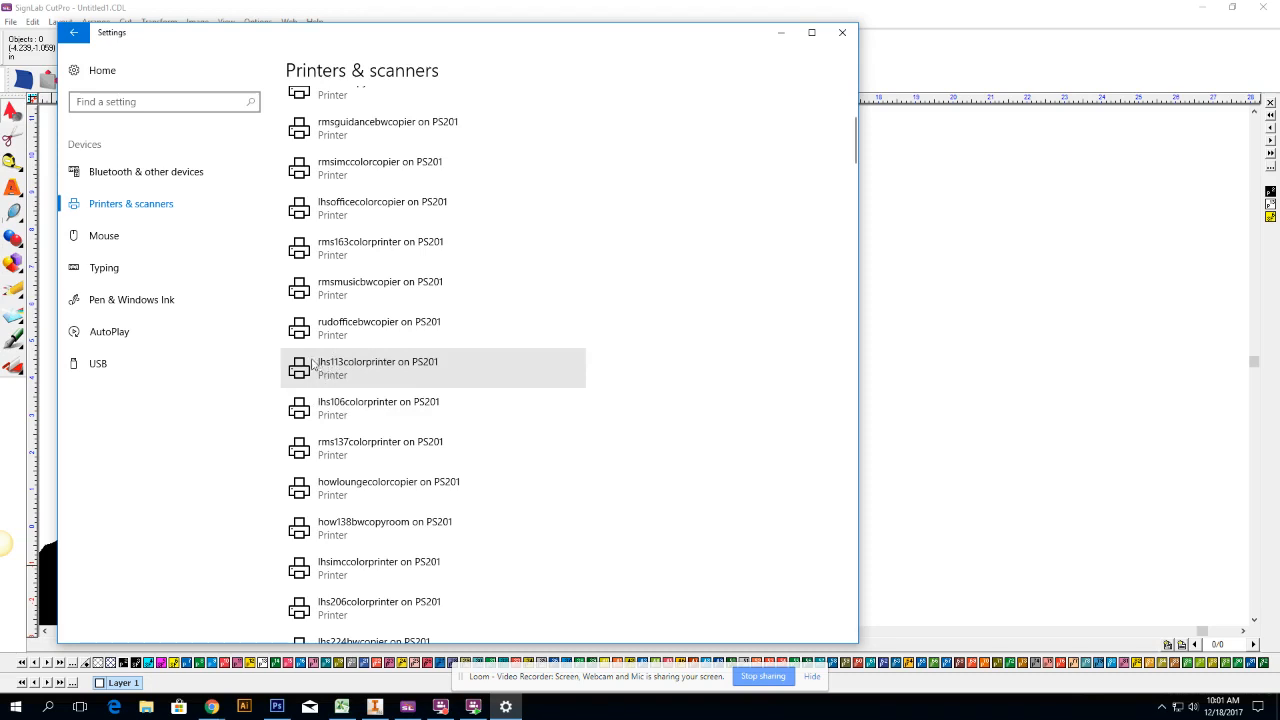
{"action": "left_click", "coordinate": [408, 374]}
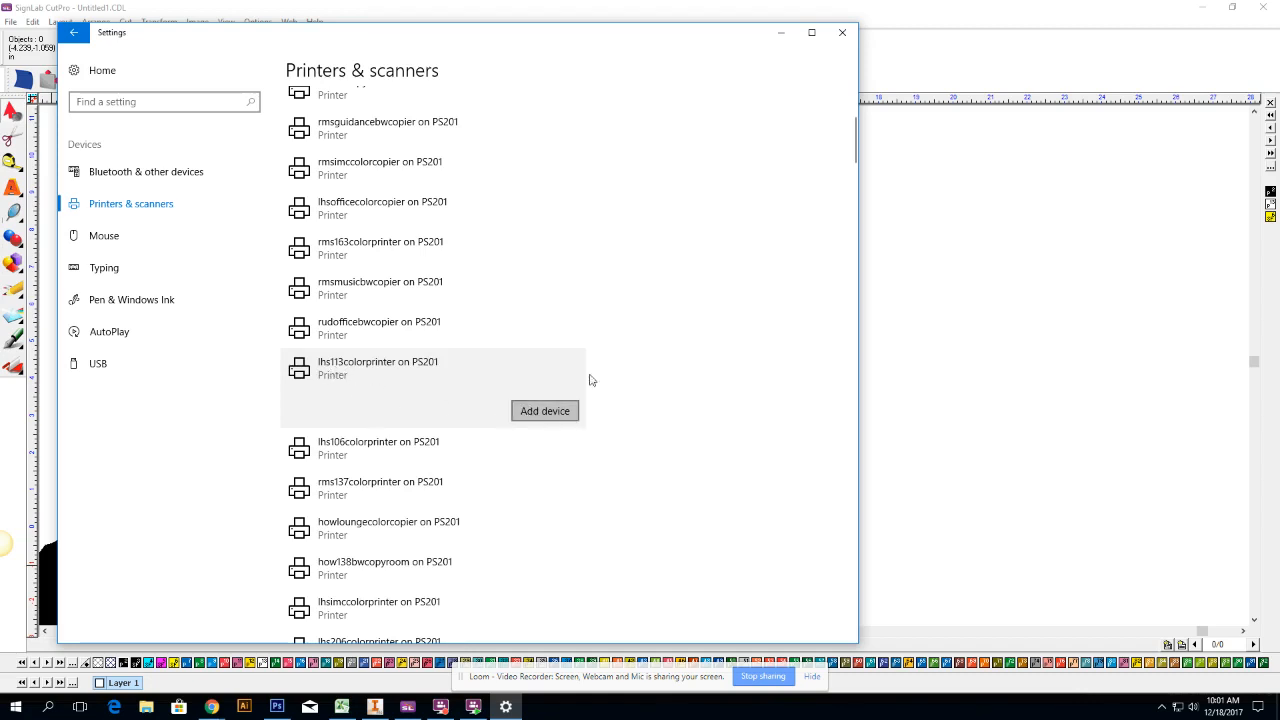
{"action": "left_click", "coordinate": [844, 34]}
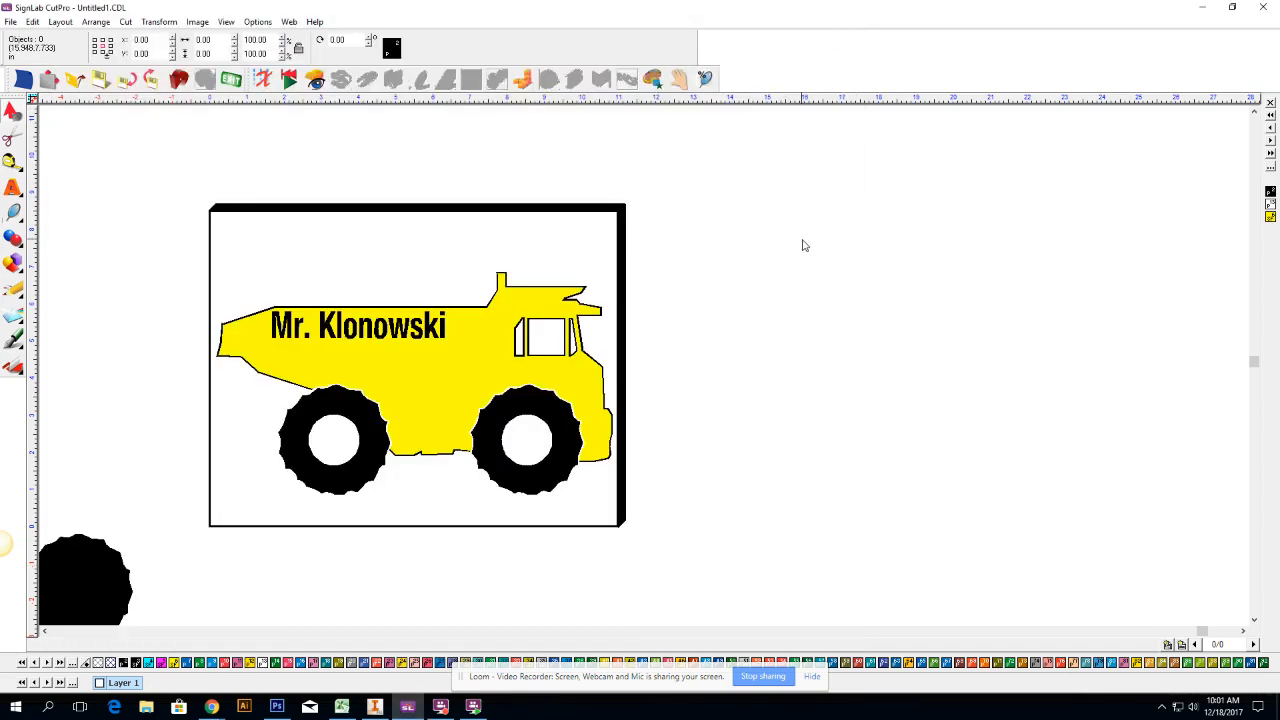
Select the whole truck together with the loose black wheel and start printing with lhs131colorprinter as the printer.
{"action": "scroll", "coordinate": [631, 373], "scroll_direction": "down", "scroll_amount": 1}
{"action": "scroll", "coordinate": [563, 377], "scroll_direction": "down", "scroll_amount": 2}
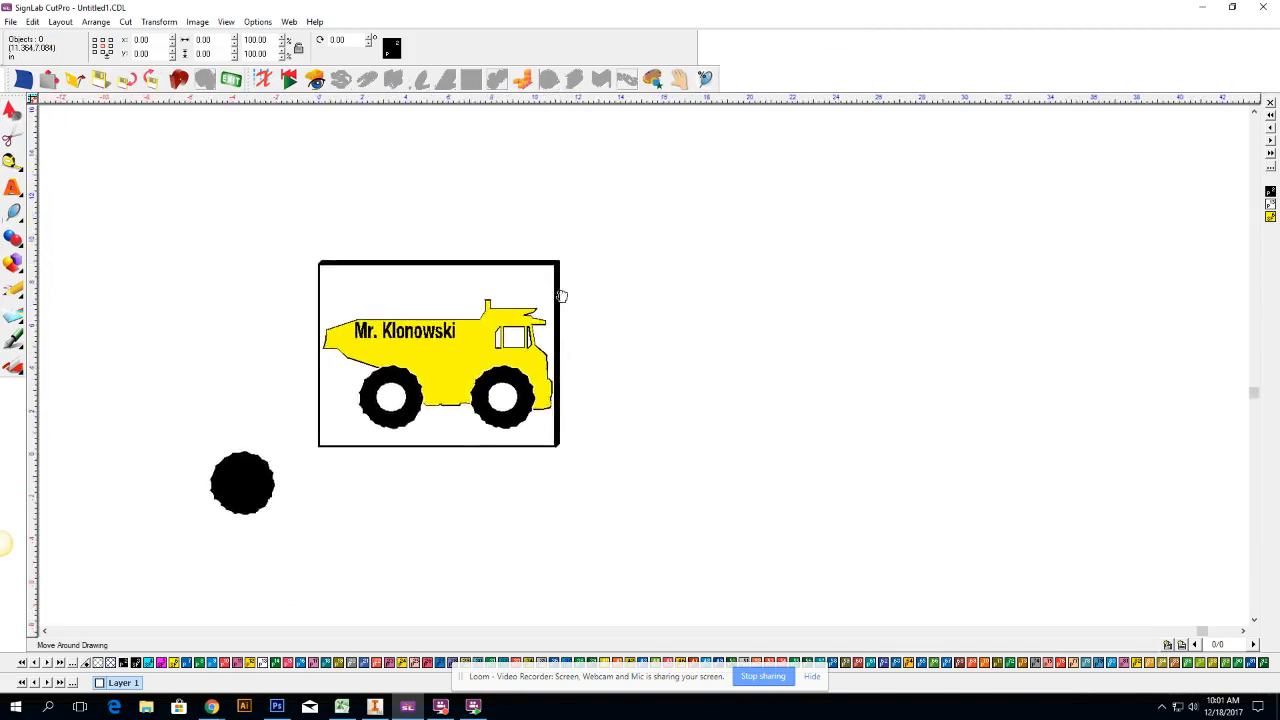
{"action": "left_click_drag", "start_coordinate": [657, 212], "coordinate": [130, 580]}
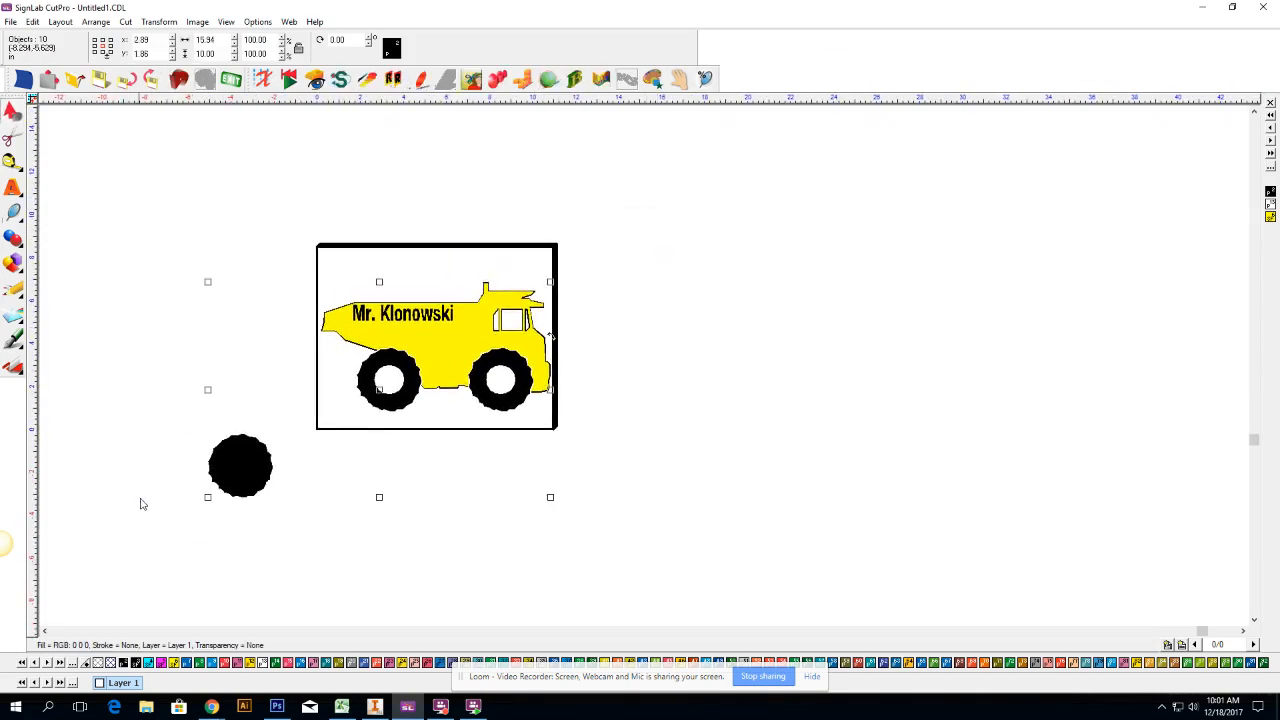
{"action": "left_click", "coordinate": [10, 22]}
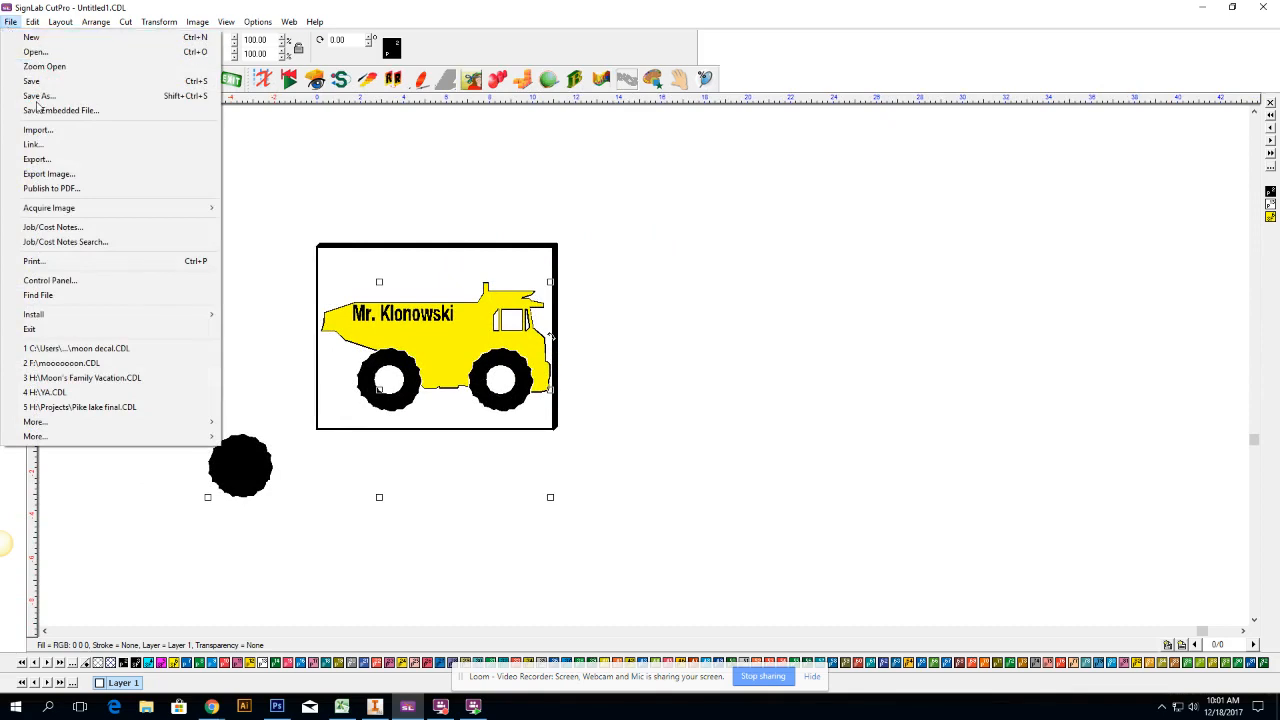
{"action": "left_click", "coordinate": [40, 264]}
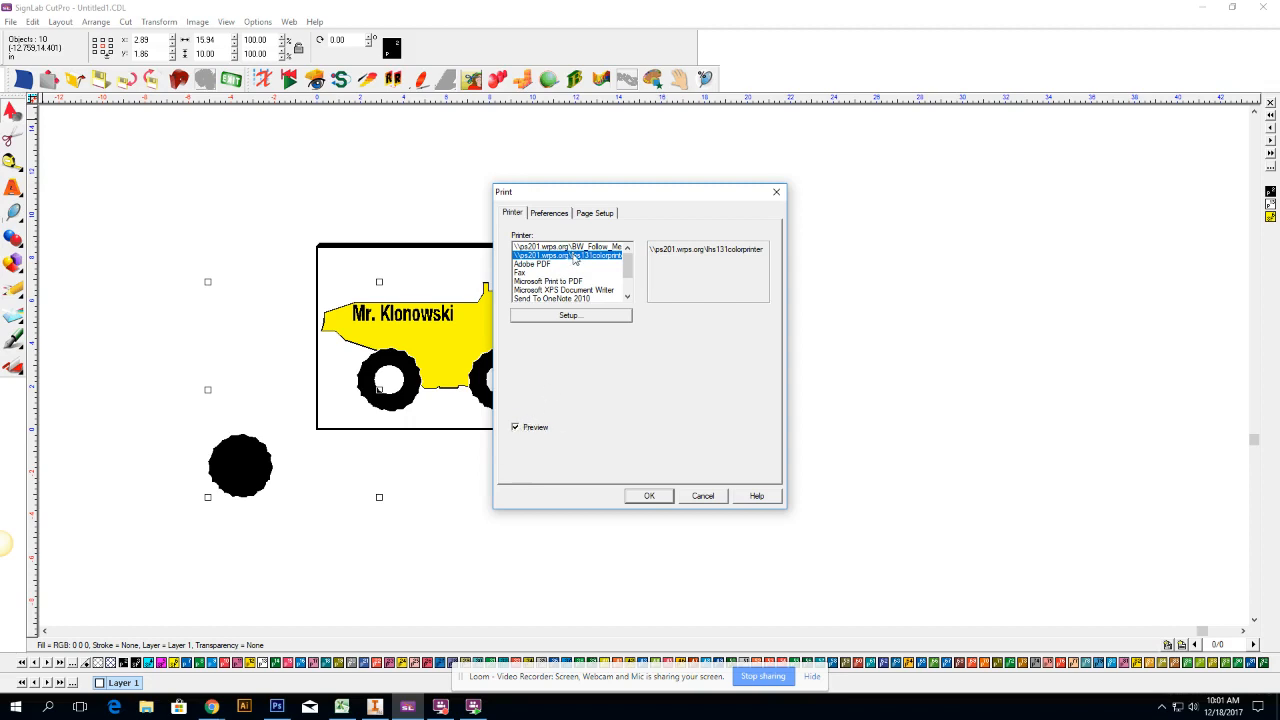
Configure the printer setup with colour output set to Color and 2-sided printing Off.
{"action": "left_click", "coordinate": [576, 319]}
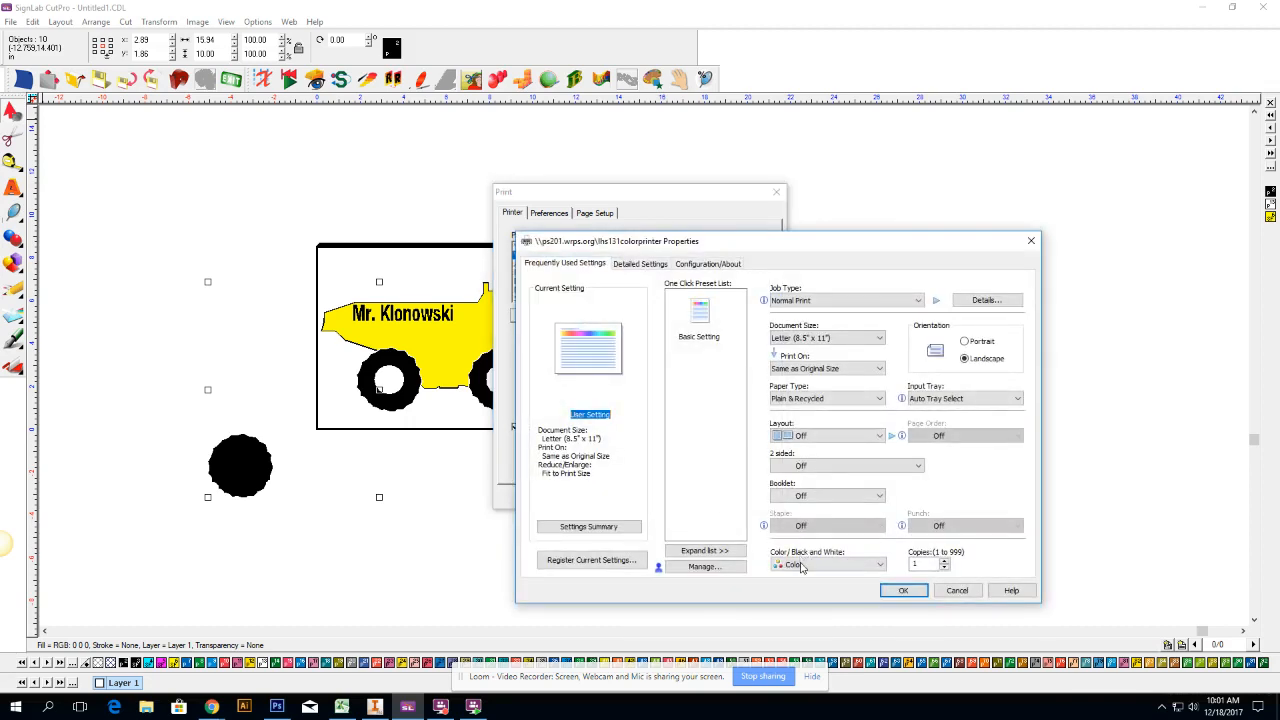
{"action": "left_click", "coordinate": [800, 566]}
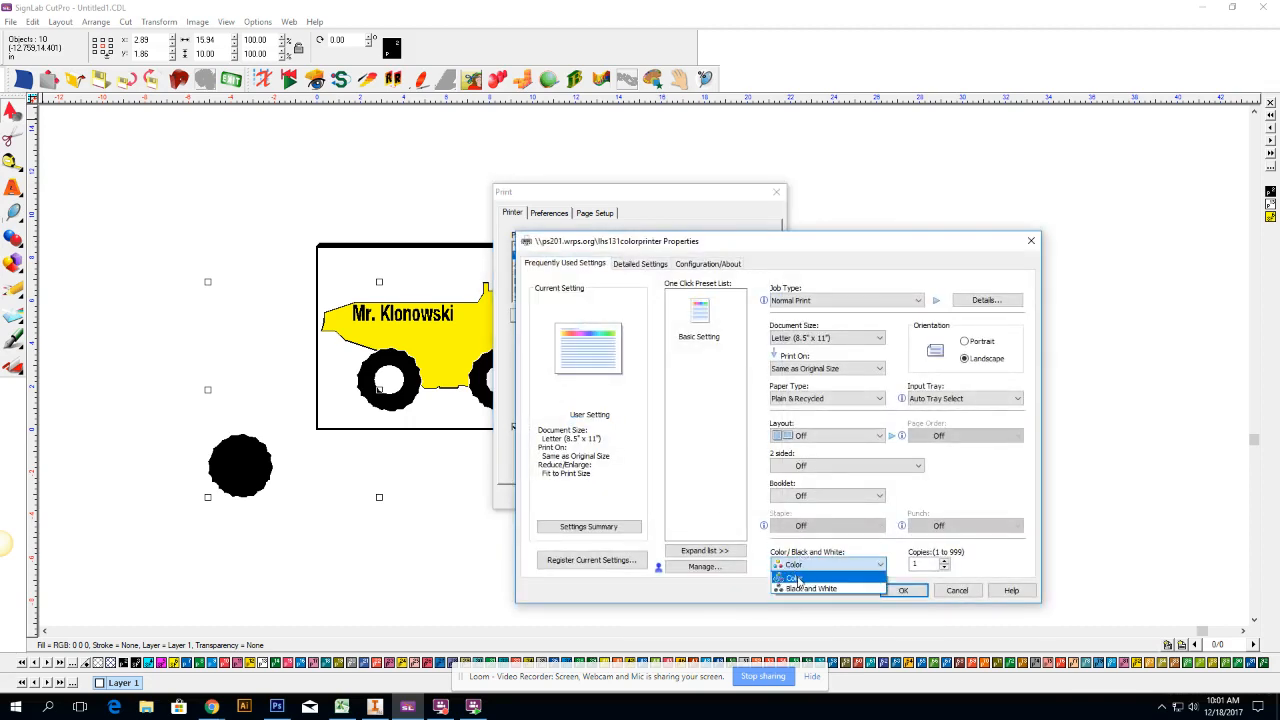
{"action": "left_click", "coordinate": [798, 580]}
{"action": "left_click", "coordinate": [800, 466]}
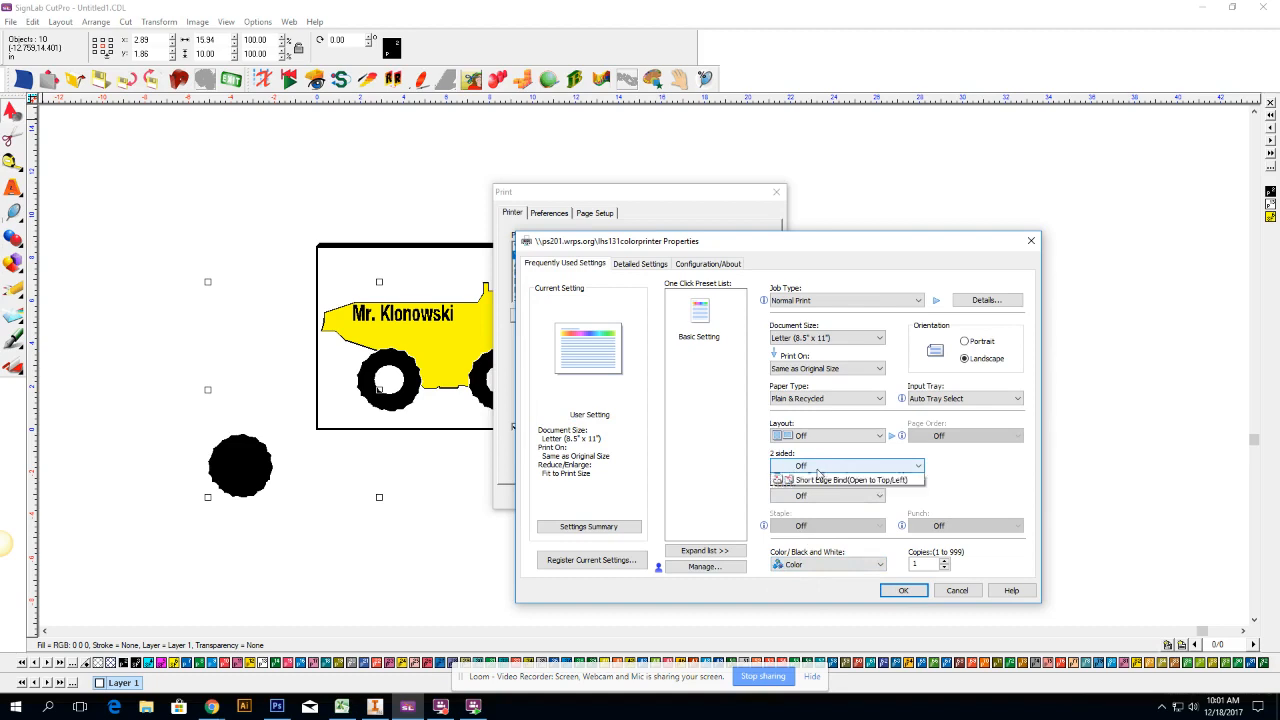
{"action": "left_click", "coordinate": [811, 478]}
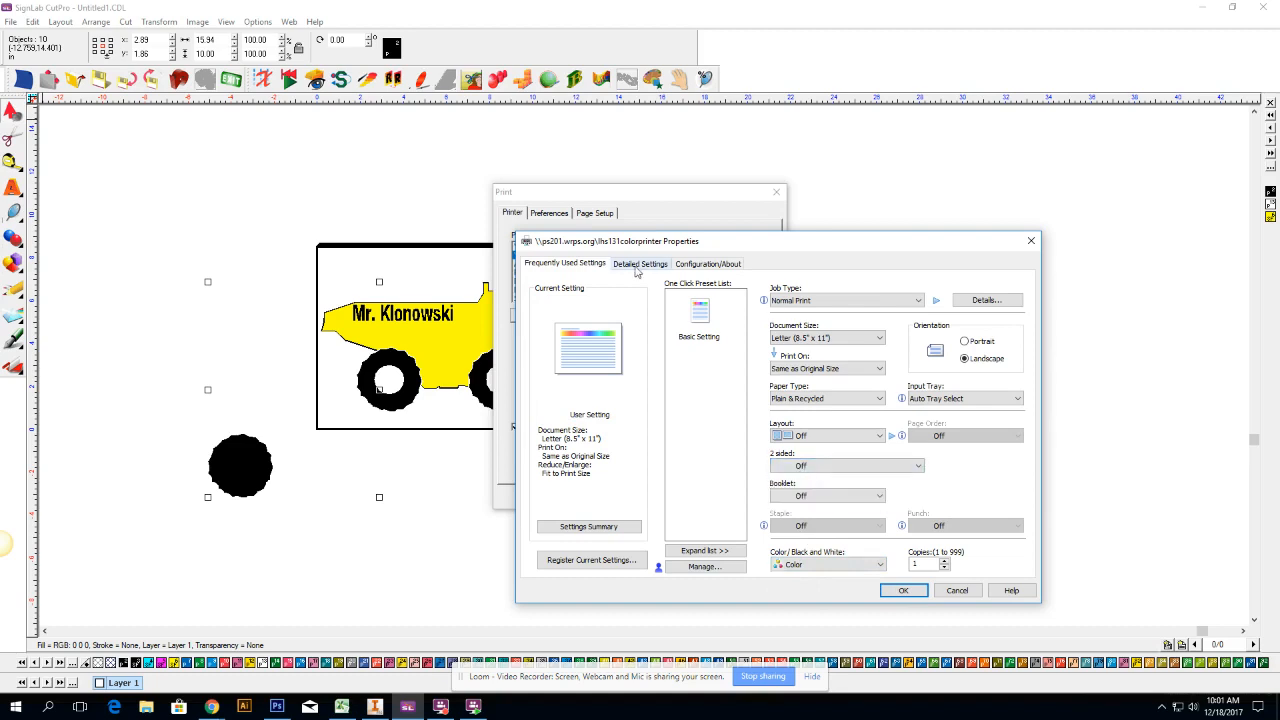
{"action": "left_click", "coordinate": [903, 590]}
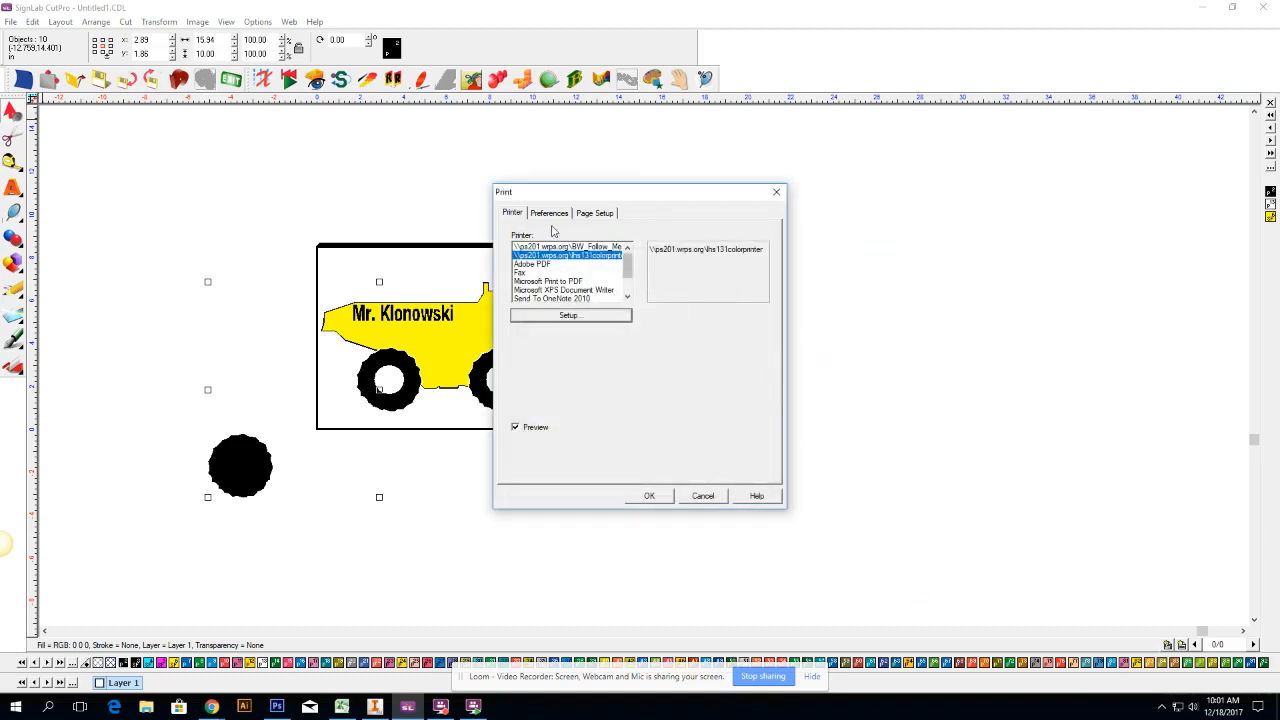
Review the print preferences and continue to the print preview without printing spot colour layers as separate pages.
{"action": "left_click", "coordinate": [548, 213]}
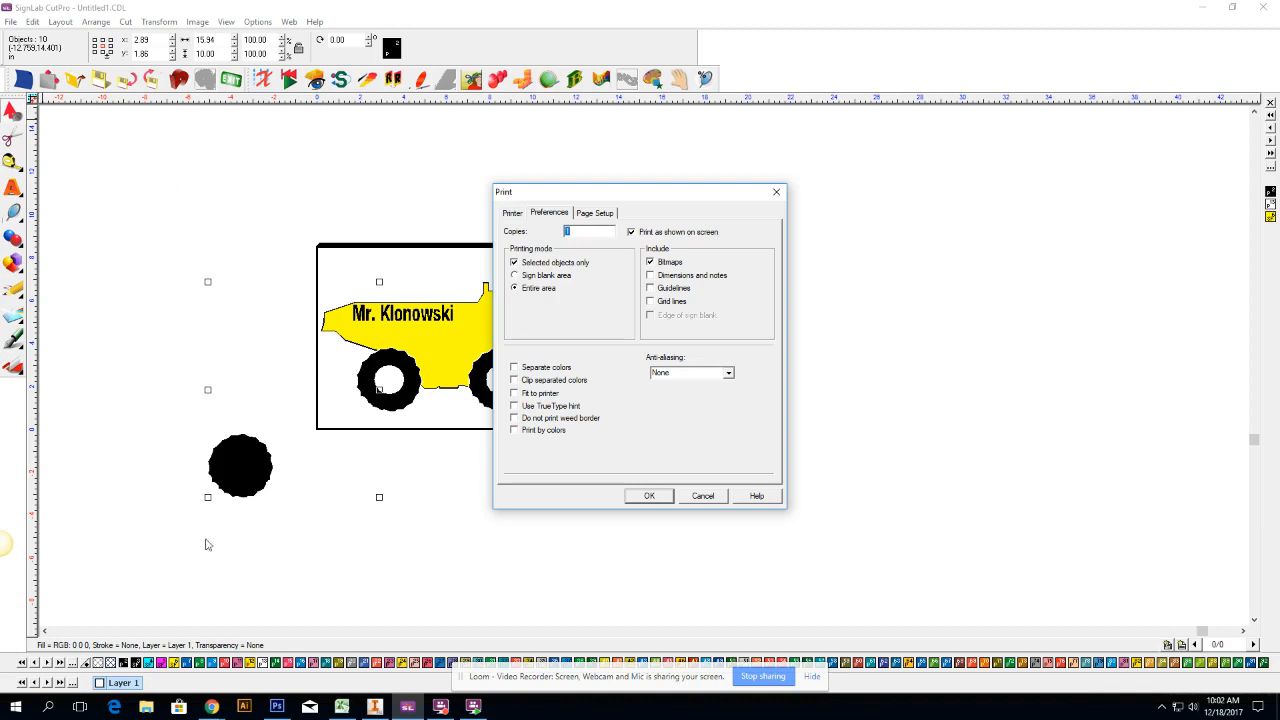
{"action": "left_click", "coordinate": [647, 496]}
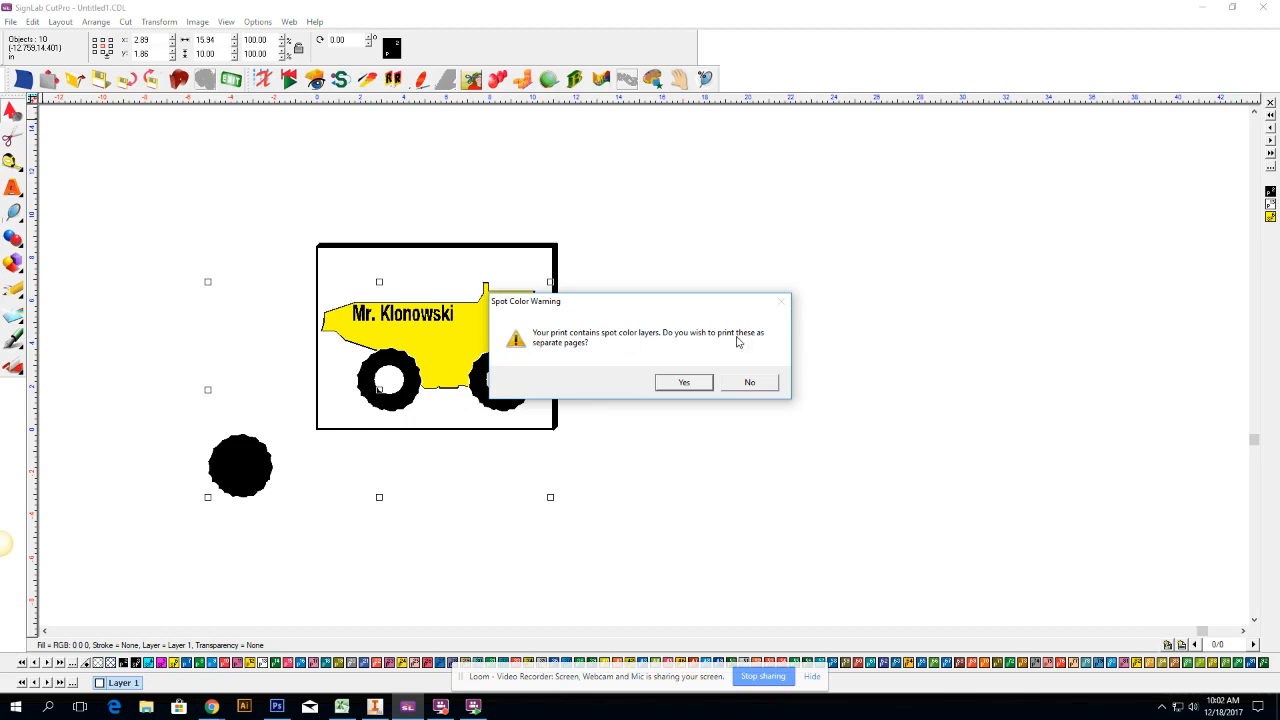
{"action": "left_click", "coordinate": [738, 388]}
Move the artwork in the print preview and scale it to about 93.8% so the truck fits entirely within the upper-right page.
{"action": "scroll", "coordinate": [646, 367], "scroll_direction": "down", "scroll_amount": 2}
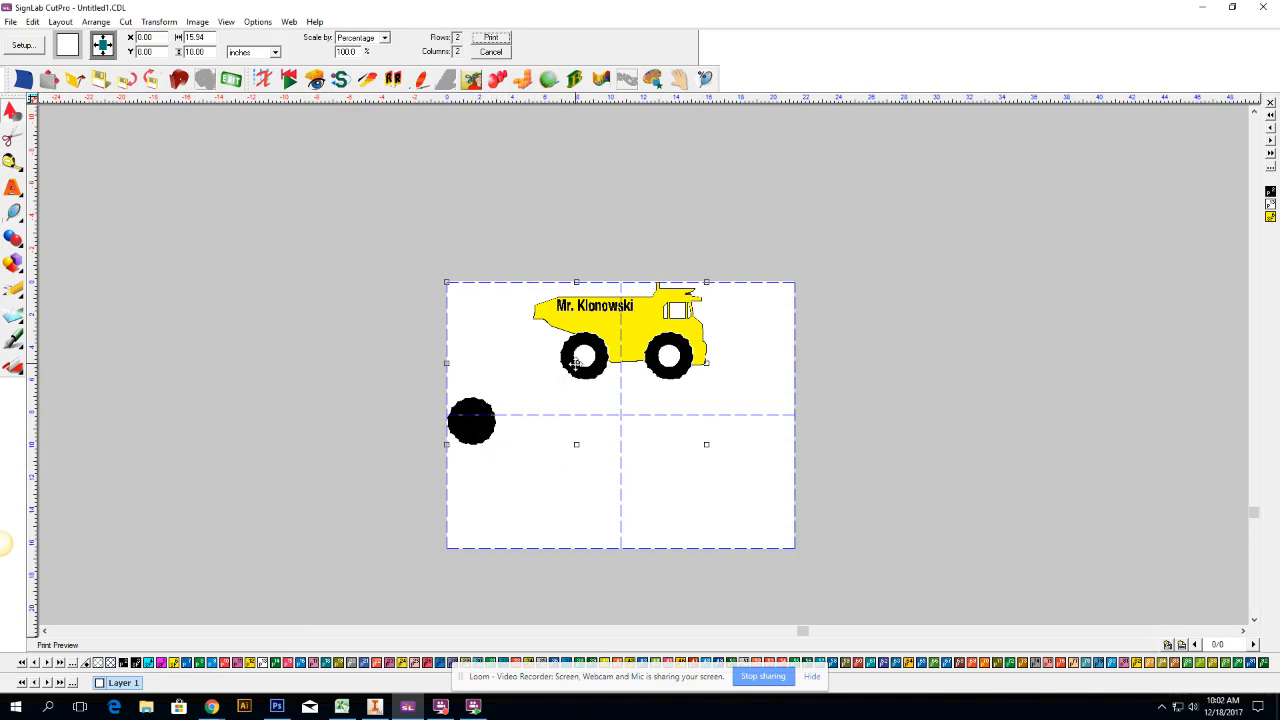
{"action": "left_click_drag", "start_coordinate": [575, 364], "coordinate": [665, 375]}
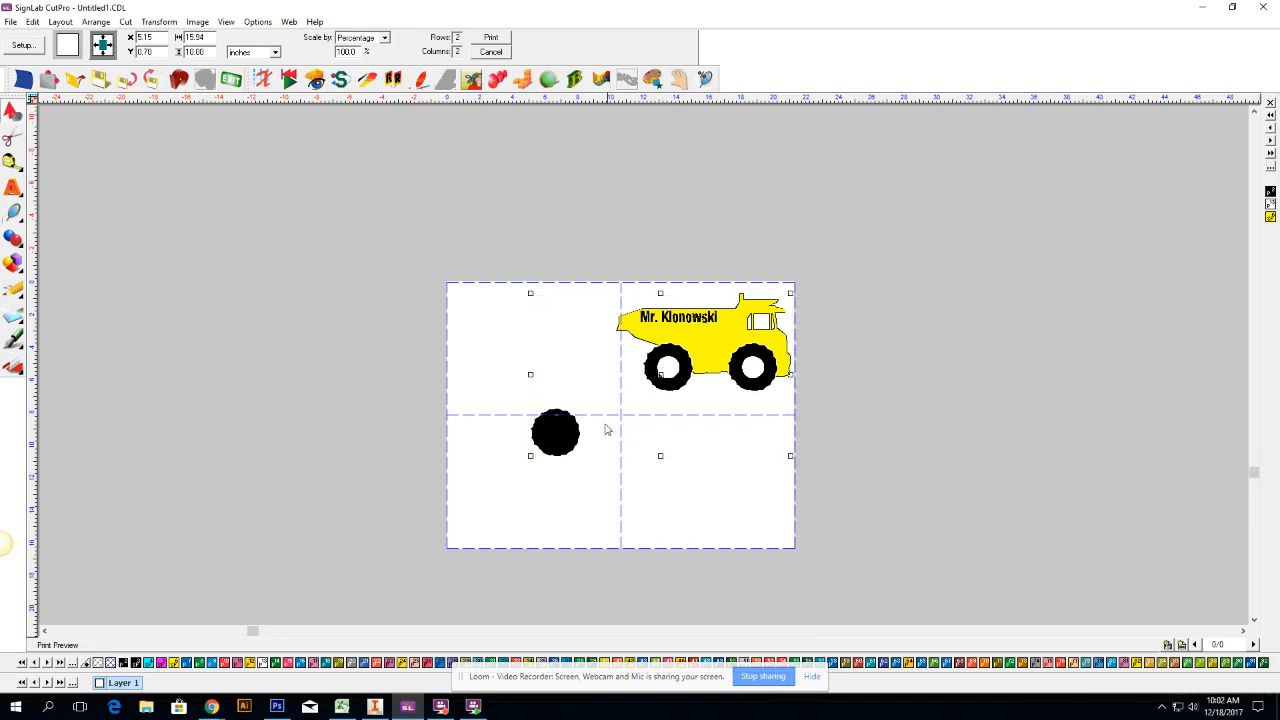
{"action": "left_click_drag", "start_coordinate": [531, 455], "coordinate": [546, 446]}
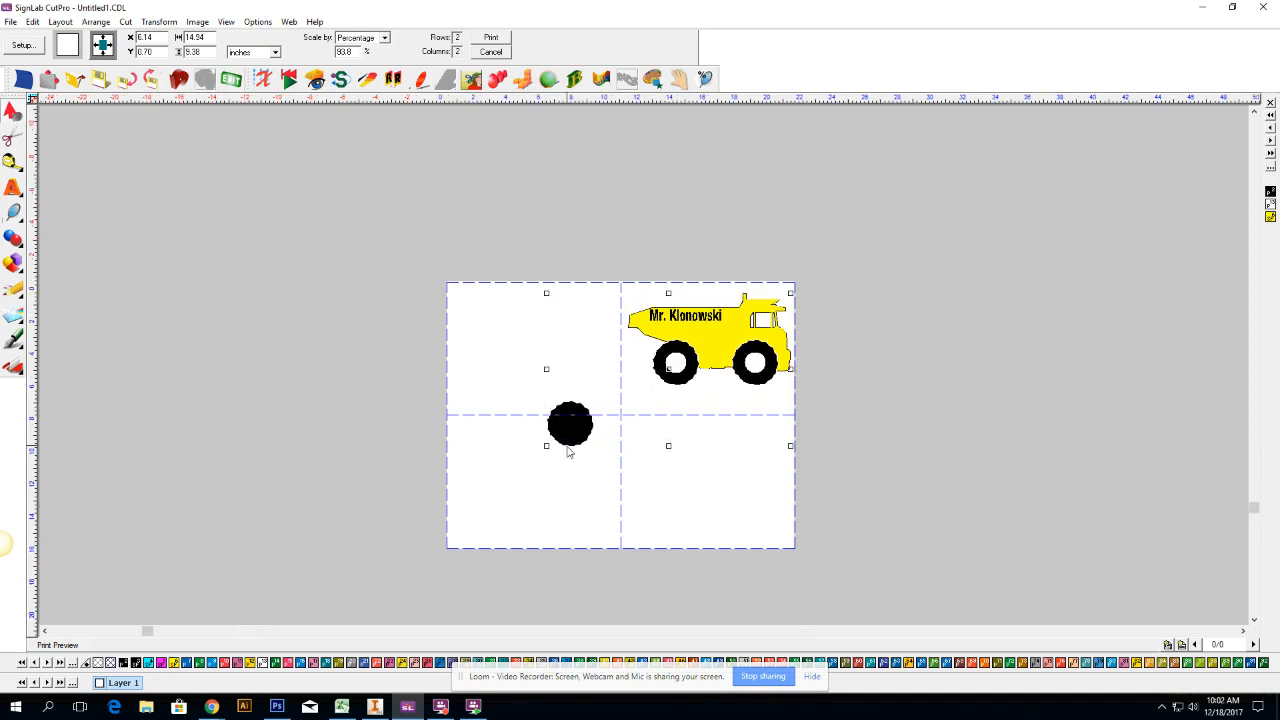
Exclude every preview page except the upper-right one containing the truck, and print that page.
{"action": "left_click", "coordinate": [712, 352]}
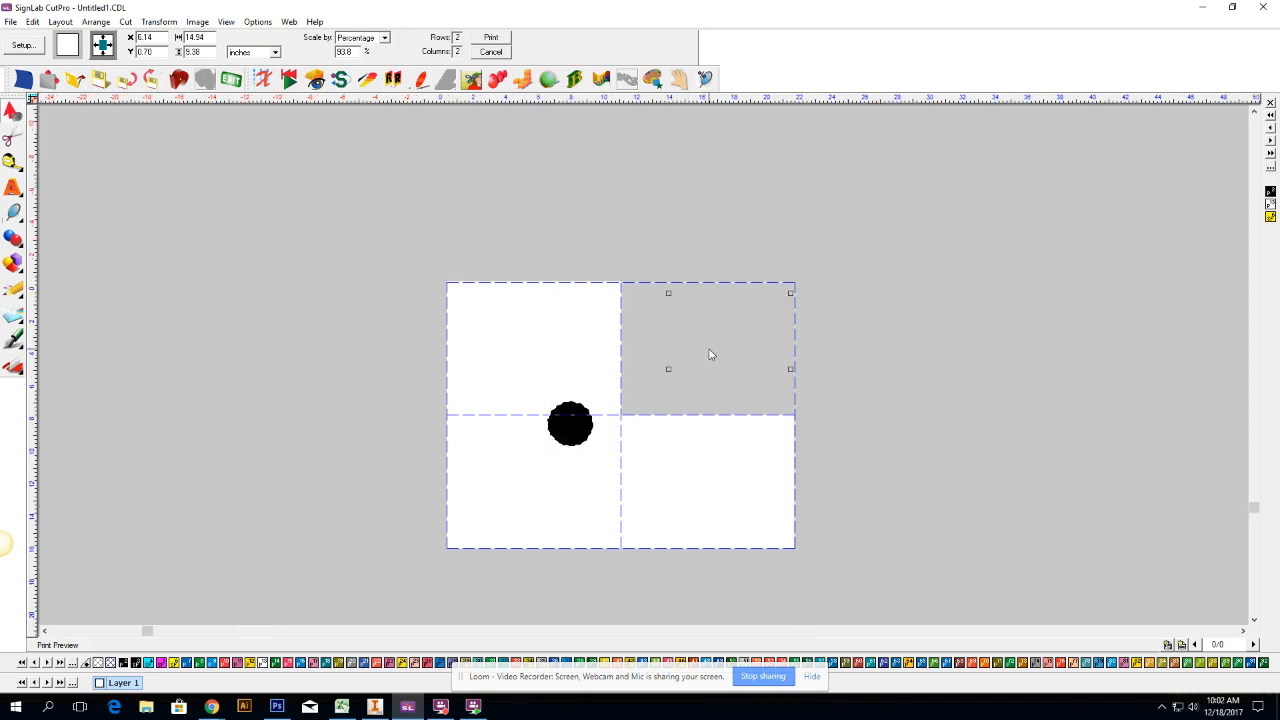
{"action": "left_click", "coordinate": [712, 350]}
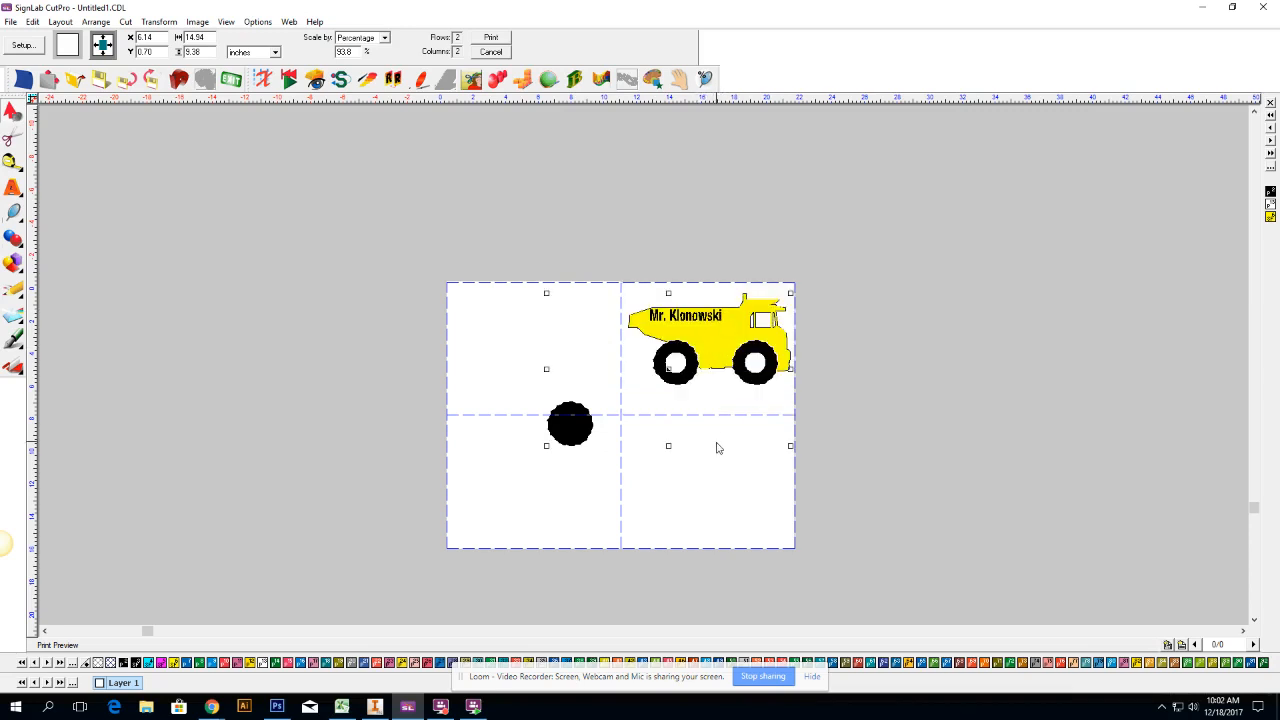
{"action": "left_click", "coordinate": [717, 445]}
{"action": "left_click", "coordinate": [571, 461]}
{"action": "left_click", "coordinate": [537, 371]}
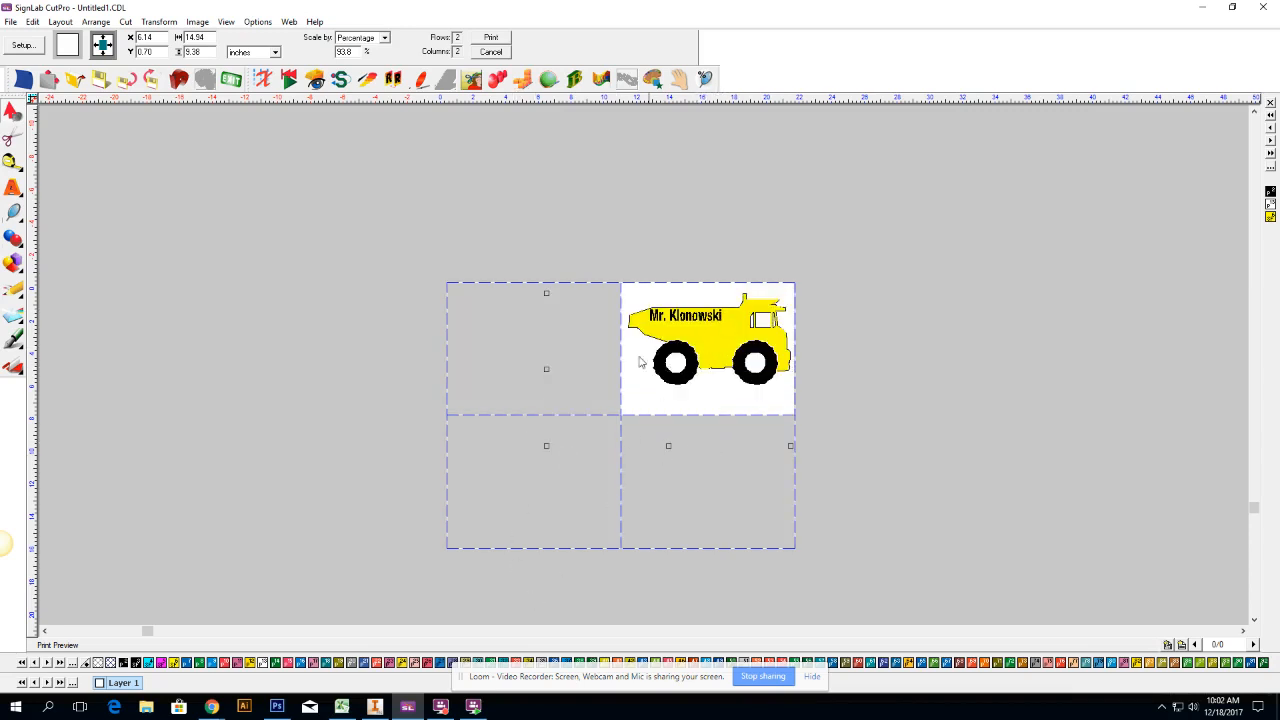
{"action": "left_click", "coordinate": [494, 37]}
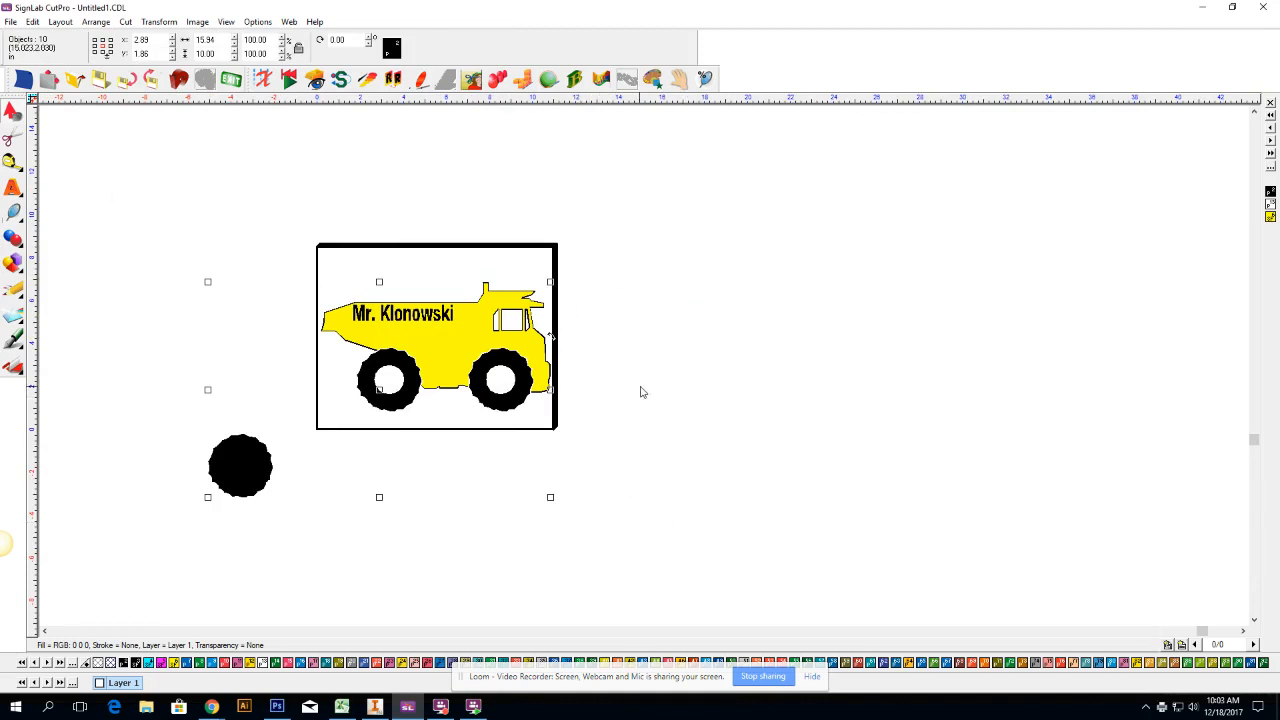
{"action": "left_click_drag", "start_coordinate": [629, 234], "coordinate": [310, 494]}
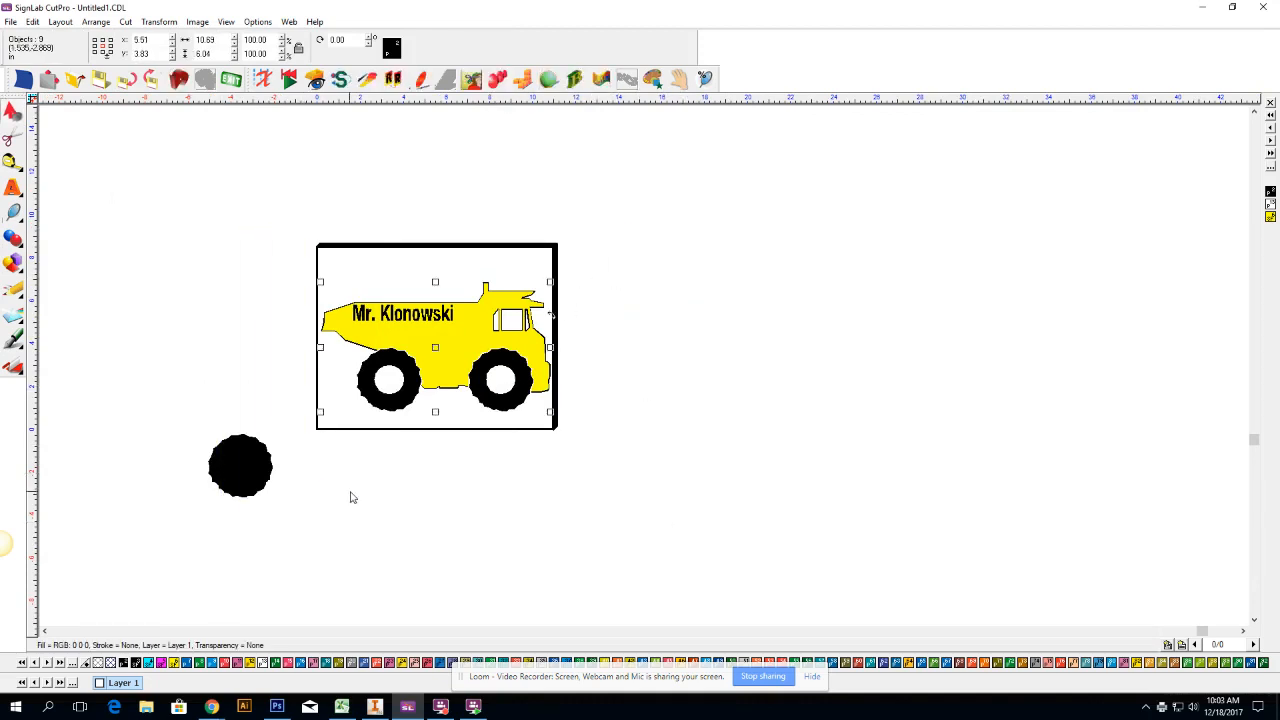
{"action": "left_click", "coordinate": [397, 483]}
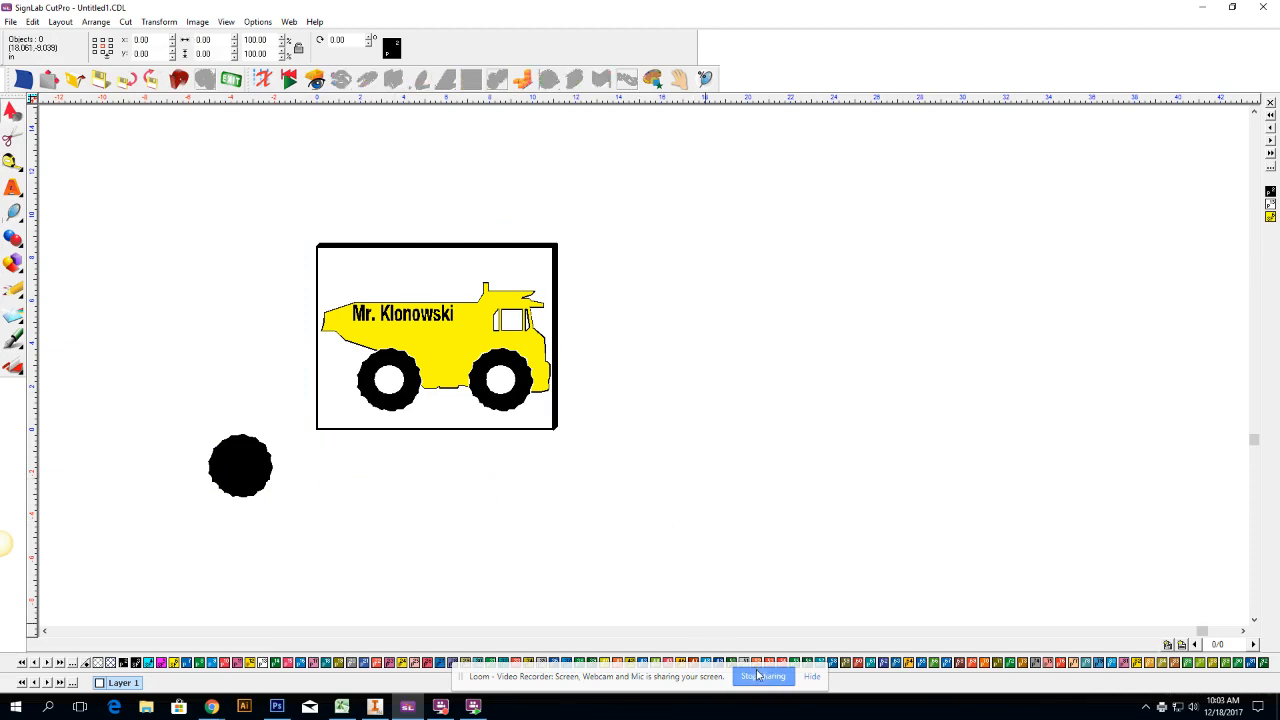